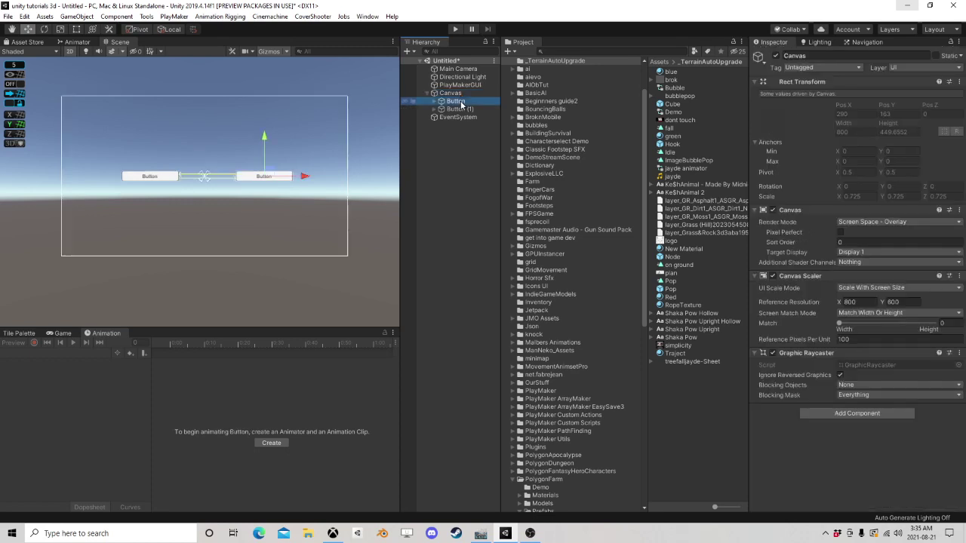
# Test the right-hand UI button in Play mode, and stop playback.
pyautogui.click(455, 29)
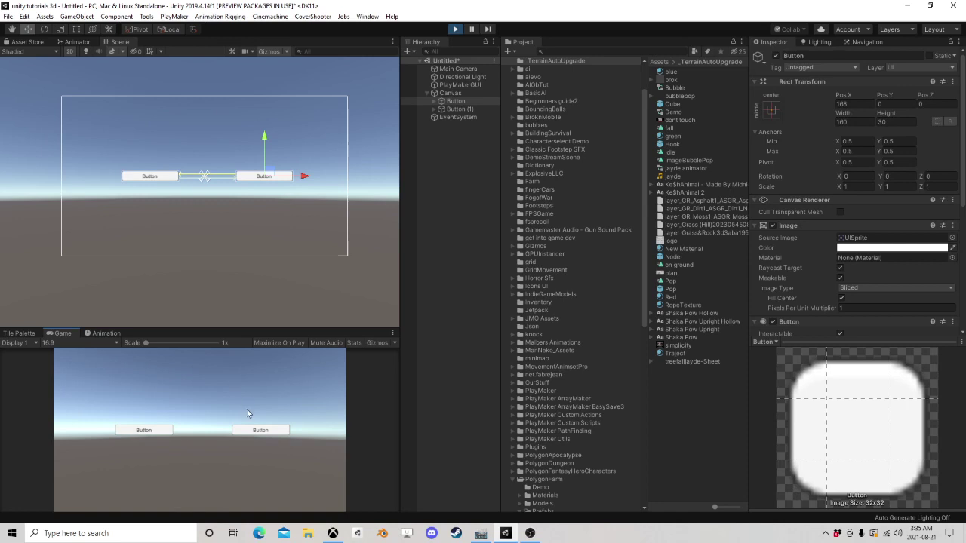
pyautogui.click(261, 430)
pyautogui.hotkey('ctrl', 'p')
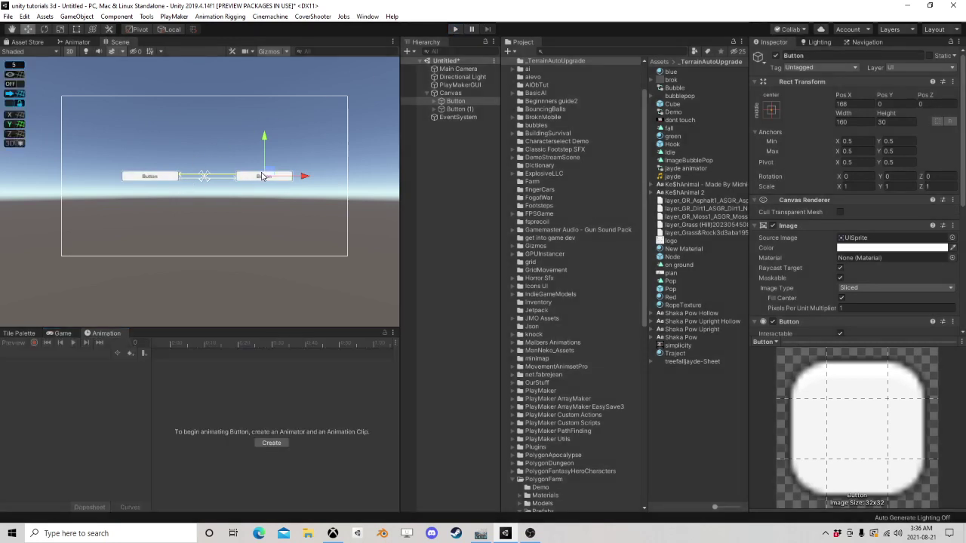
# Examine the Button object's component settings, its Navigation options, and the navigation link between the two buttons in the scene.
pyautogui.scroll(1, 207, 183)
pyautogui.scroll(1, 207, 182)
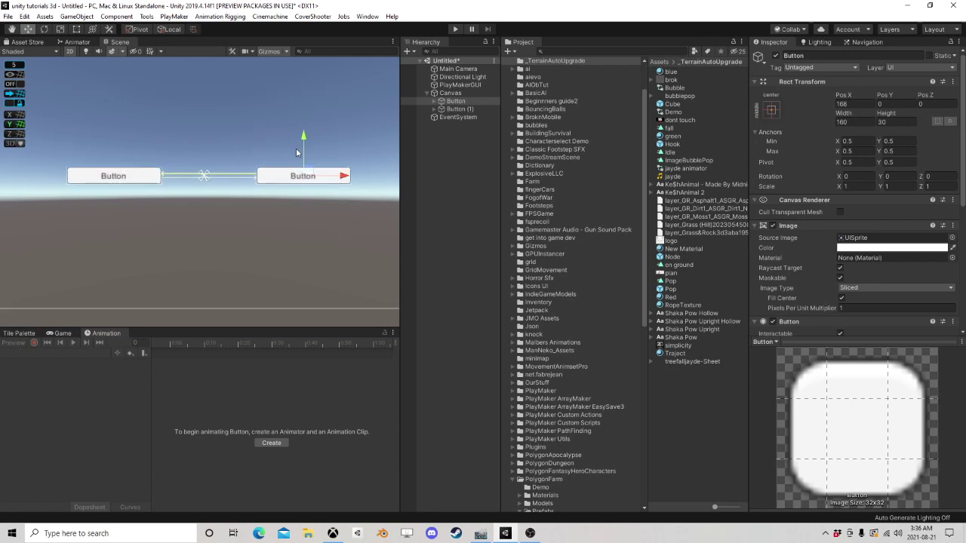
pyautogui.click(450, 93)
pyautogui.click(455, 101)
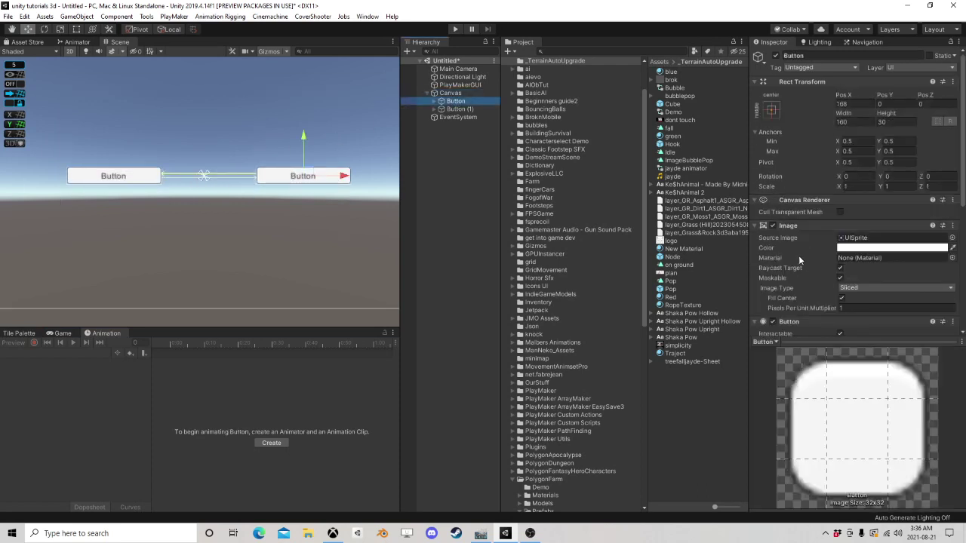
pyautogui.scroll(-5, 811, 286)
pyautogui.click(808, 342)
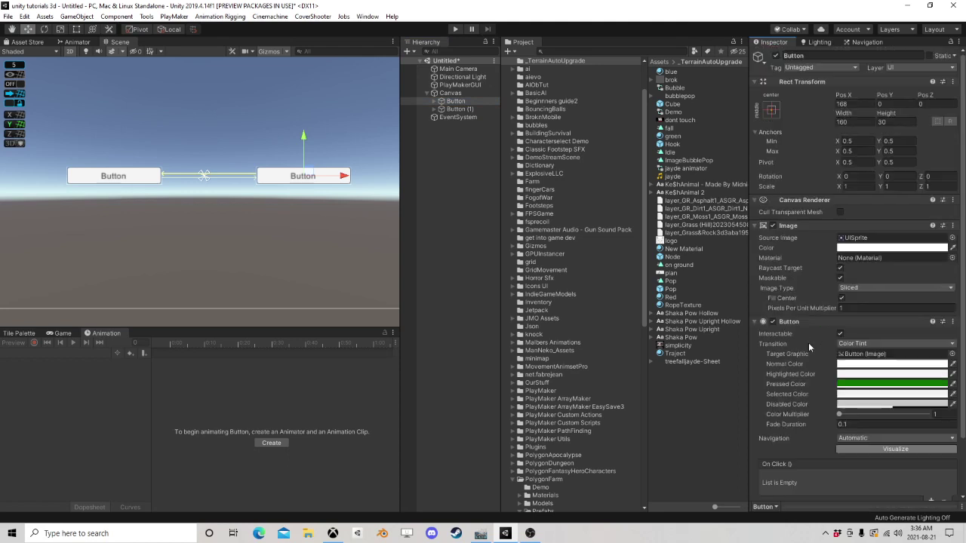
pyautogui.scroll(-2, 834, 355)
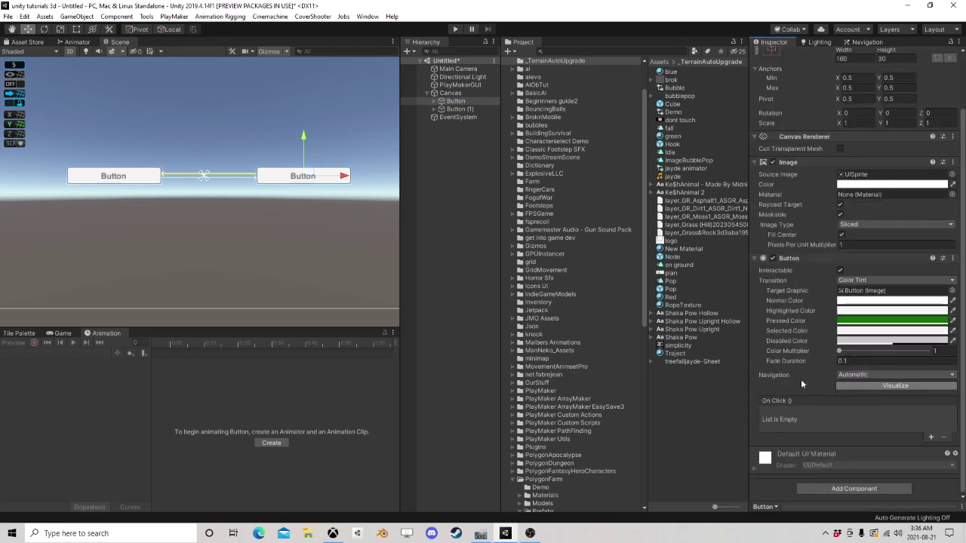
pyautogui.click(869, 375)
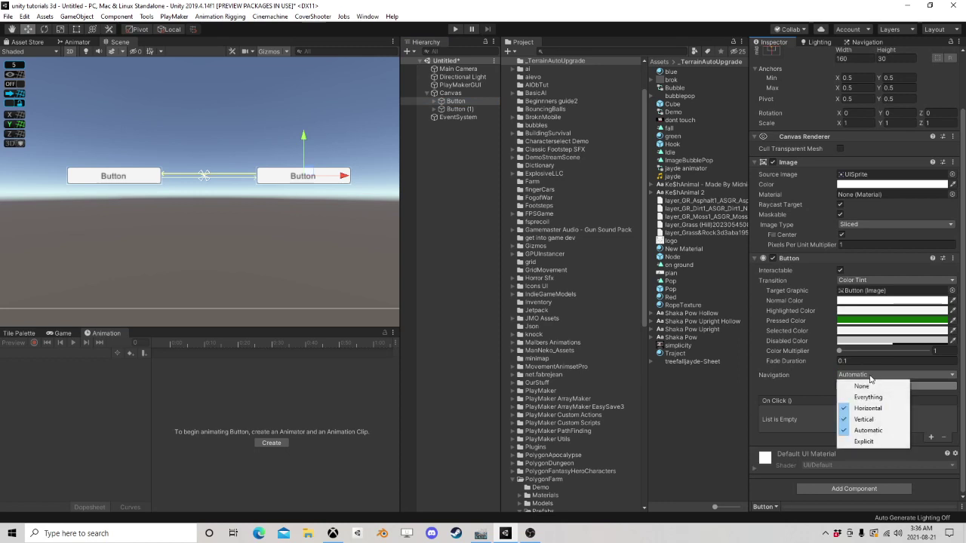
pyautogui.click(816, 374)
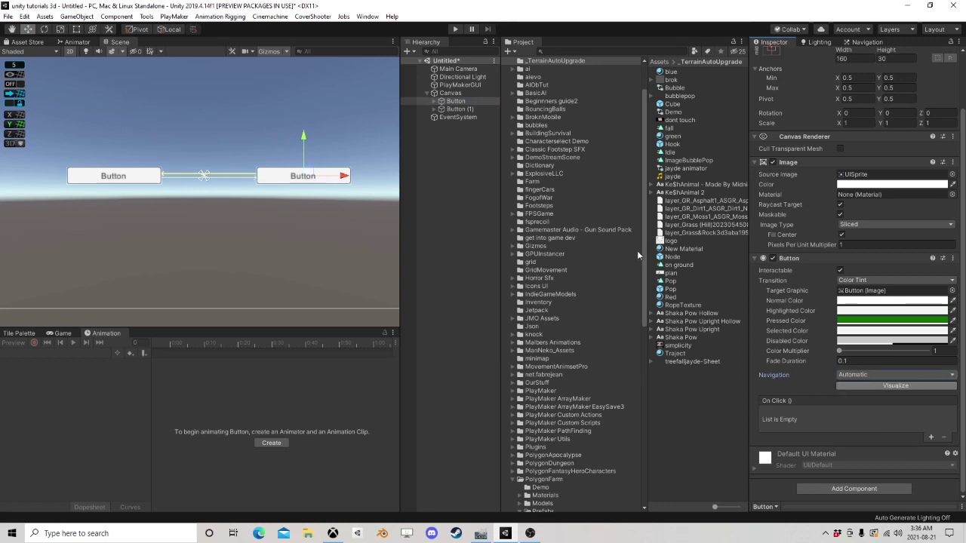
pyautogui.scroll(-5, 286, 152)
pyautogui.moveTo(271, 171); pyautogui.dragTo(240, 212, button='middle')
pyautogui.moveTo(273, 208)
pyautogui.mouseDown()
pyautogui.moveTo(279, 194)
pyautogui.moveTo(253, 155)
pyautogui.moveTo(170, 126)
pyautogui.moveTo(123, 130)
pyautogui.moveTo(122, 146)
pyautogui.moveTo(227, 172)
pyautogui.moveTo(264, 220)
pyautogui.moveTo(244, 260)
pyautogui.moveTo(71, 291)
pyautogui.moveTo(268, 269)
pyautogui.moveTo(70, 144)
pyautogui.moveTo(173, 300)
pyautogui.moveTo(30, 149)
pyautogui.moveTo(255, 130)
pyautogui.moveTo(249, 205)
pyautogui.moveTo(263, 209)
pyautogui.mouseUp()
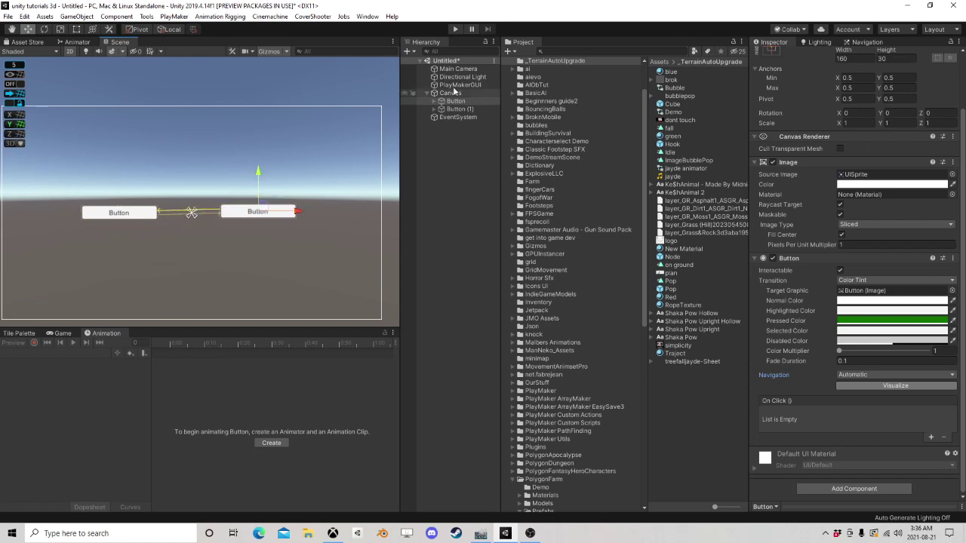
# Create an empty game object and give it a PlayMakerFSM component, opened for editing.
pyautogui.rightClick(456, 177)
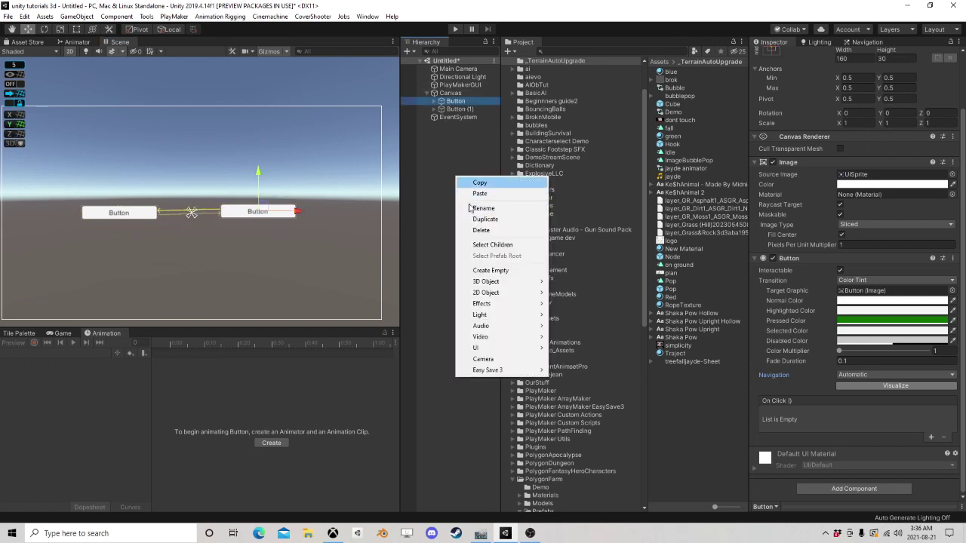
pyautogui.click(490, 270)
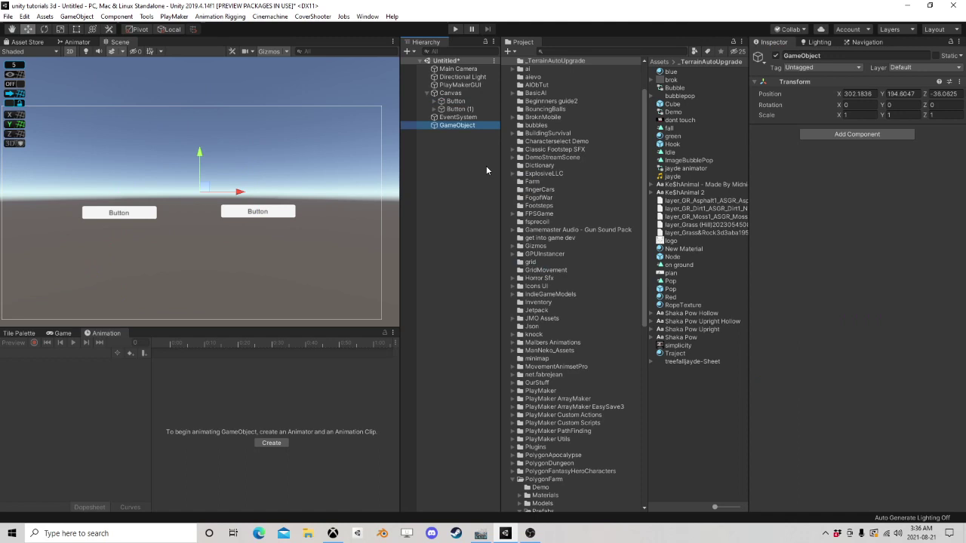
pyautogui.click(847, 135)
pyautogui.click(830, 189)
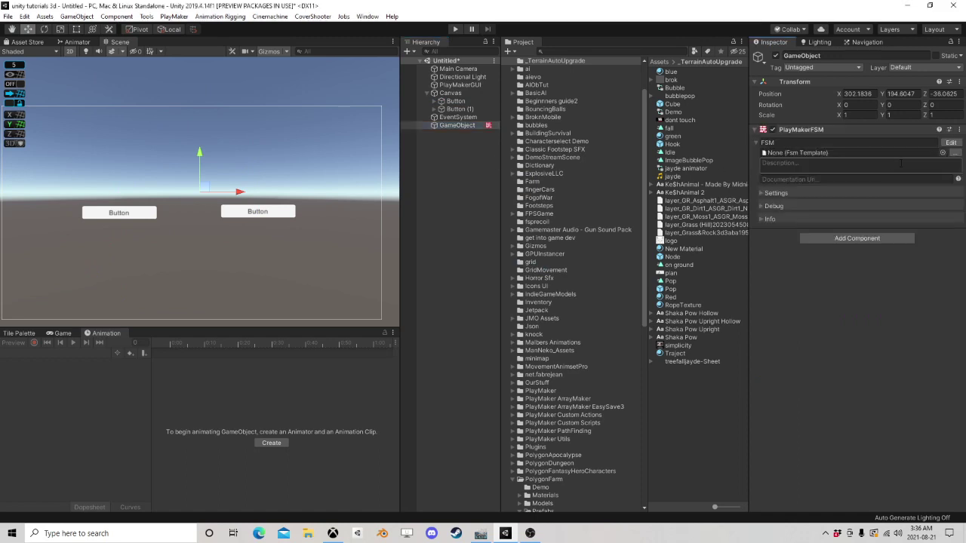
pyautogui.click(951, 141)
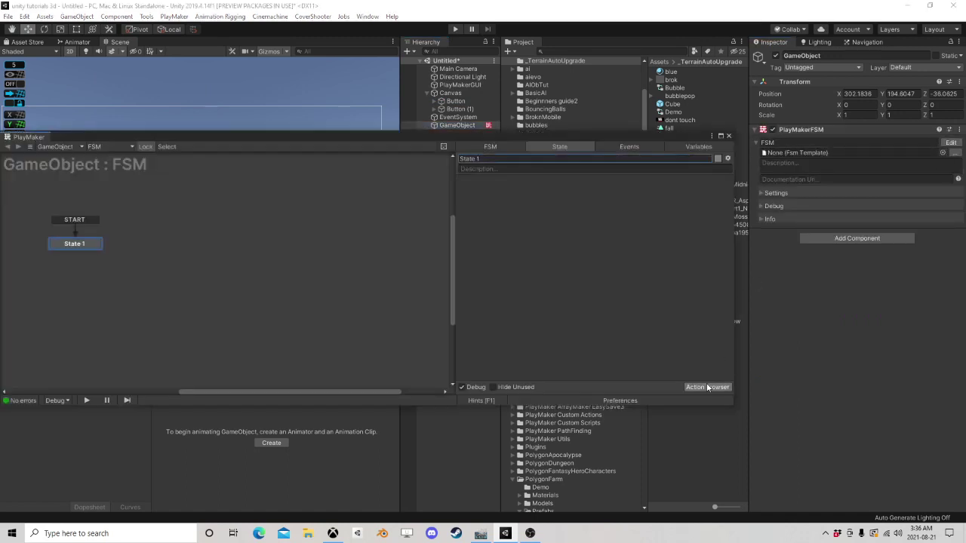
# Add a Get Key Down action to State 1, removing the mistakenly added Get Button Down action.
pyautogui.click(707, 387)
pyautogui.write('get button')
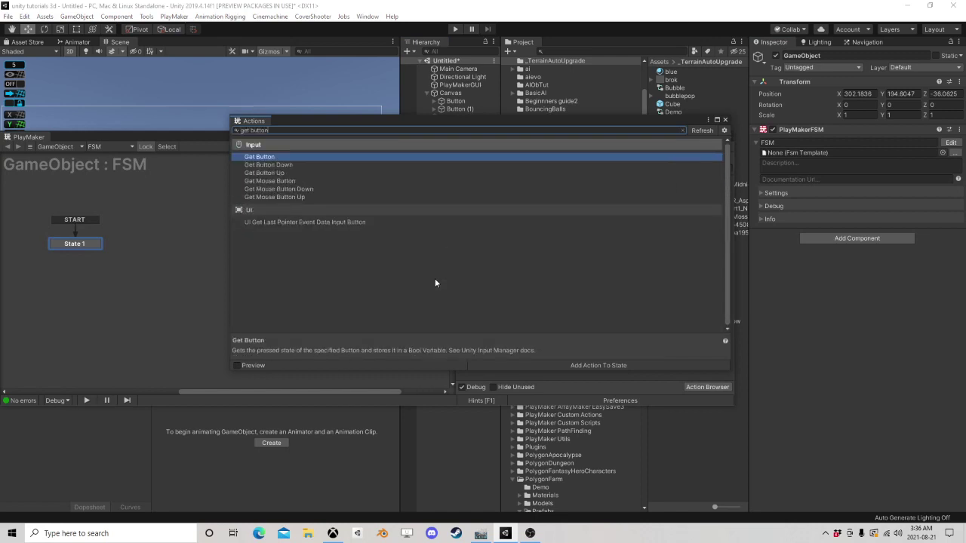
pyautogui.press('Down')
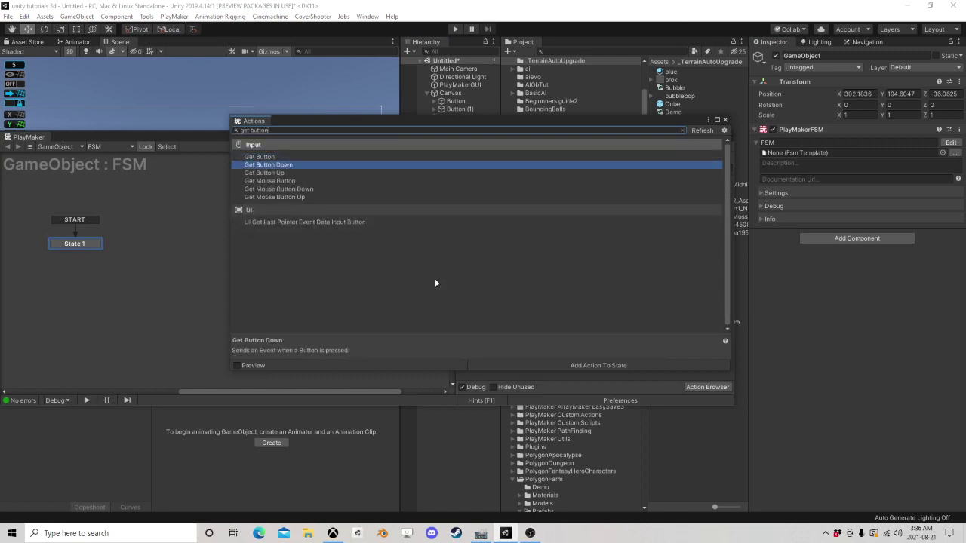
pyautogui.press('Return')
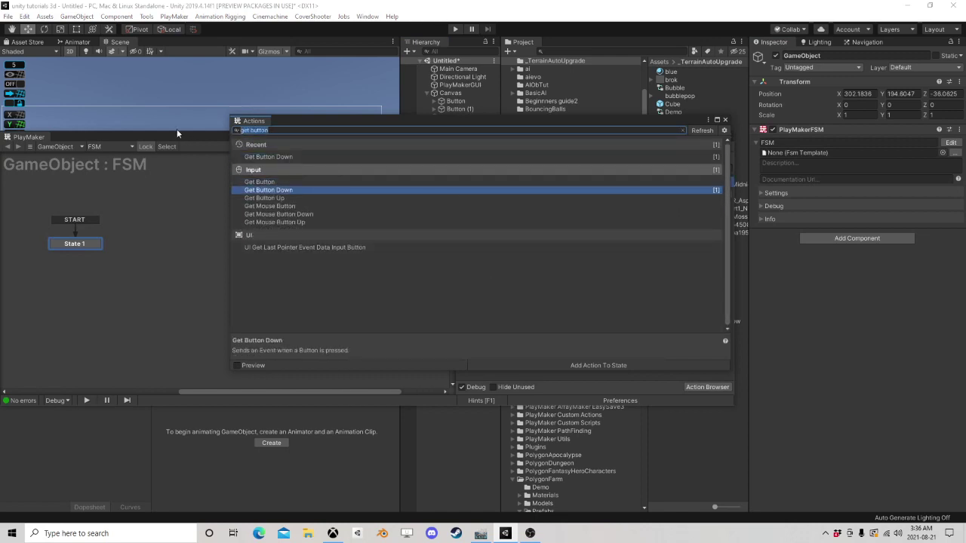
pyautogui.write('get key do')
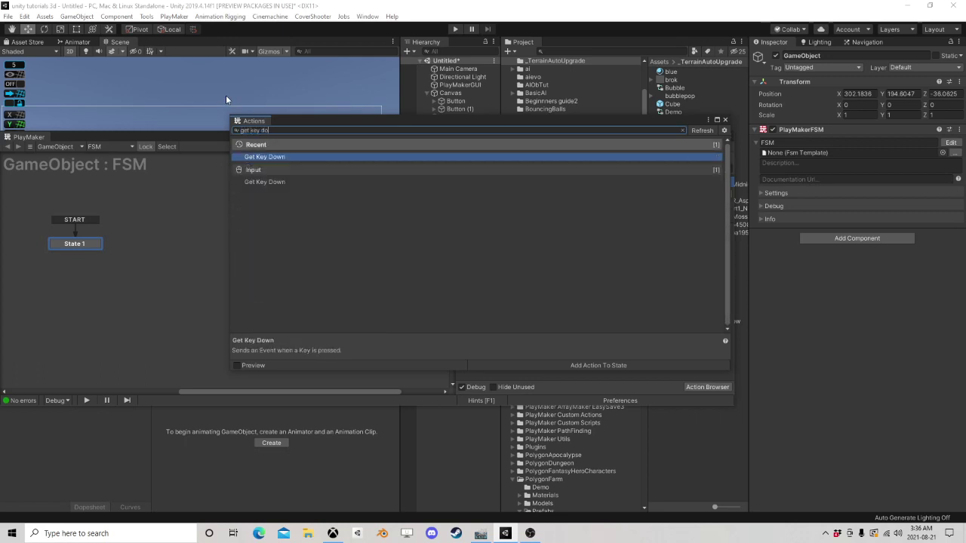
pyautogui.write('w')
pyautogui.click(725, 121)
pyautogui.click(516, 227)
pyautogui.press('Delete')
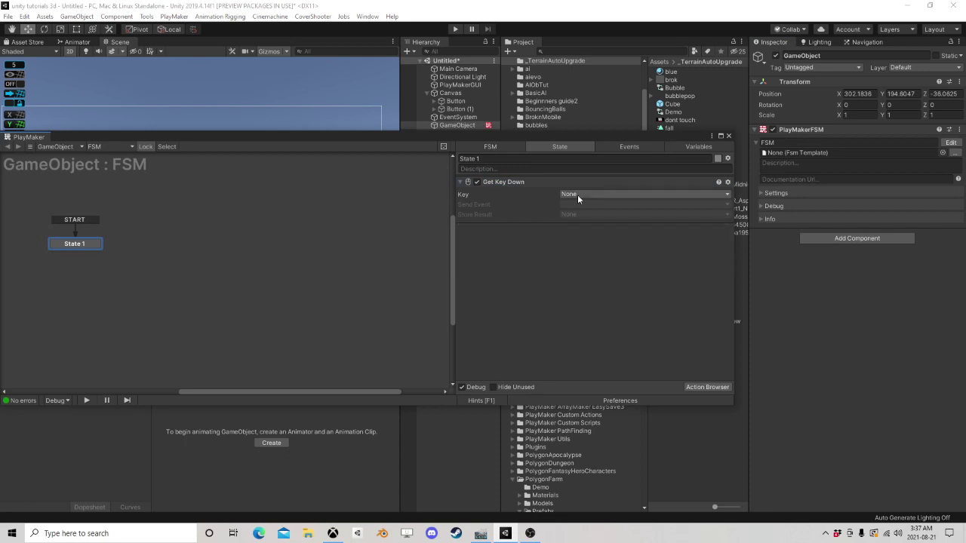
# Set the key of State 1's Get Key Down action to I.
pyautogui.click(578, 195)
pyautogui.press('i')
pyautogui.press('i')
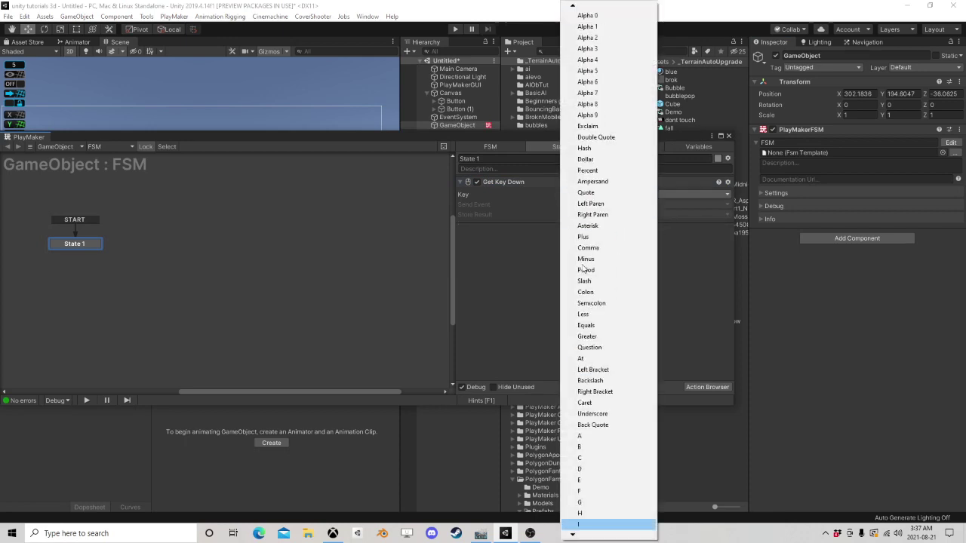
pyautogui.click(595, 527)
# Make Get Key Down send a new event named "do stuff" and link that transition to a new State 2.
pyautogui.click(584, 205)
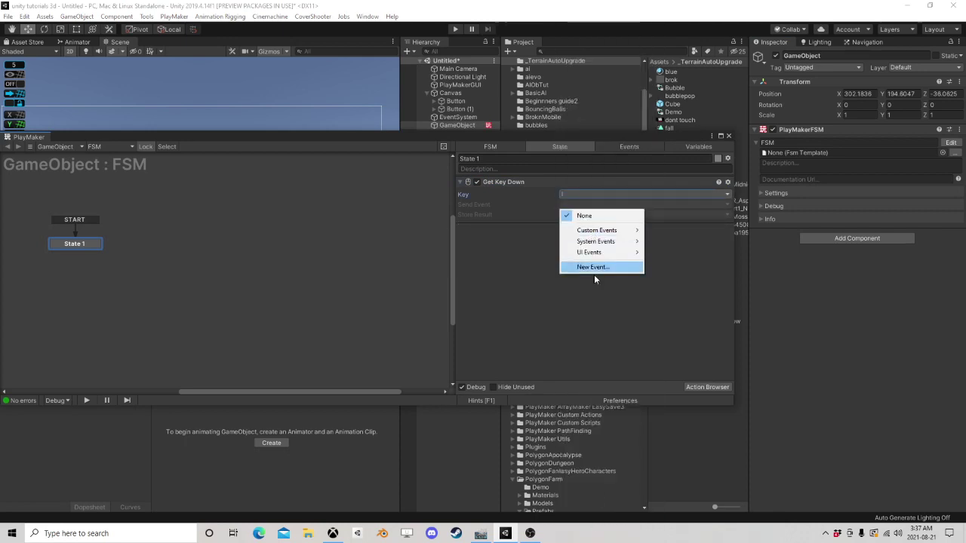
pyautogui.click(594, 273)
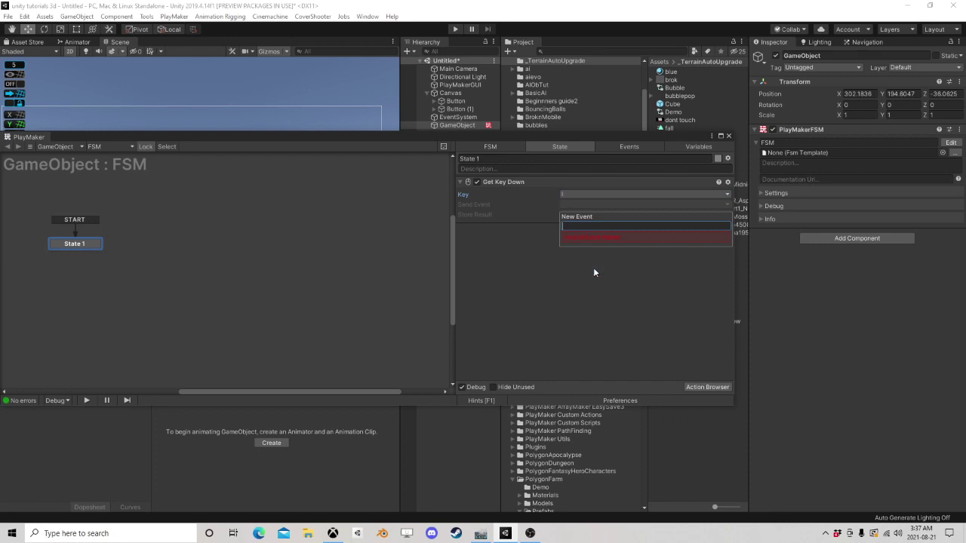
pyautogui.write('do stuff')
pyautogui.press('Return')
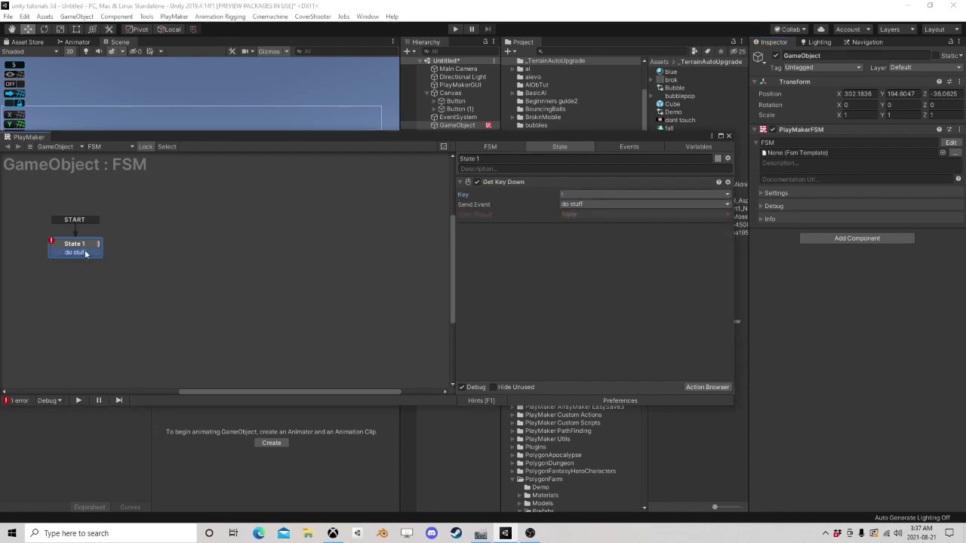
pyautogui.moveTo(84, 253); pyautogui.dragTo(174, 257)
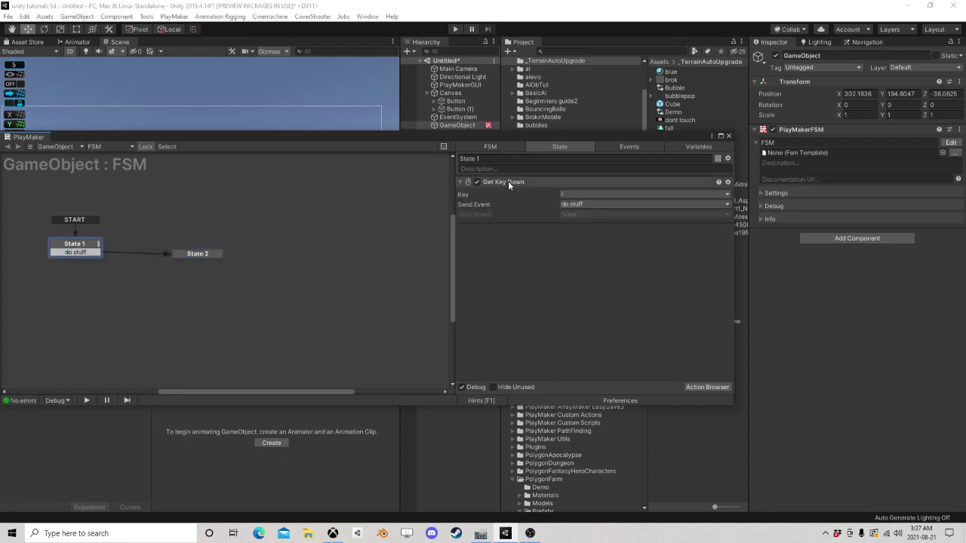
# Copy the Get Key Down action into State 2 and link its "do stuff" transition back to State 1.
pyautogui.rightClick(508, 182)
pyautogui.click(563, 251)
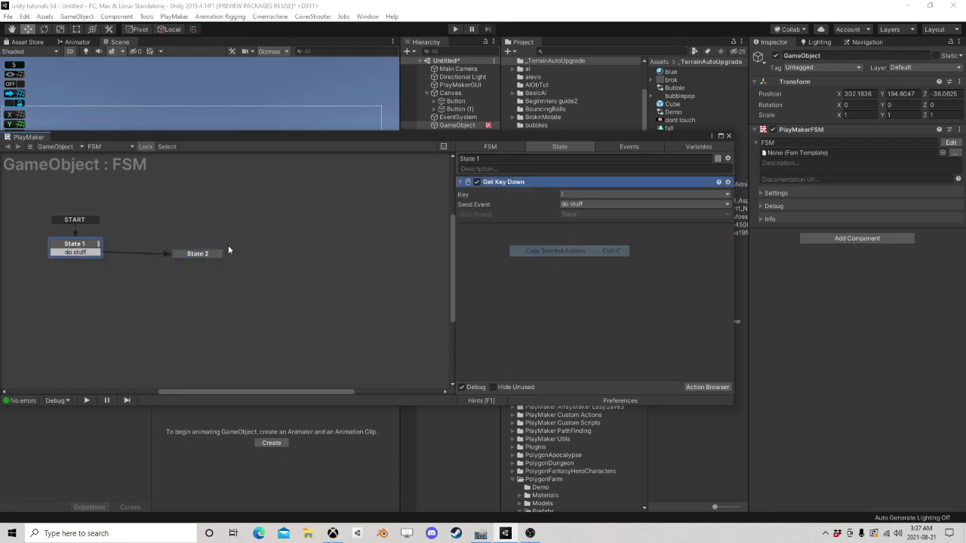
pyautogui.click(194, 257)
pyautogui.rightClick(530, 216)
pyautogui.click(577, 316)
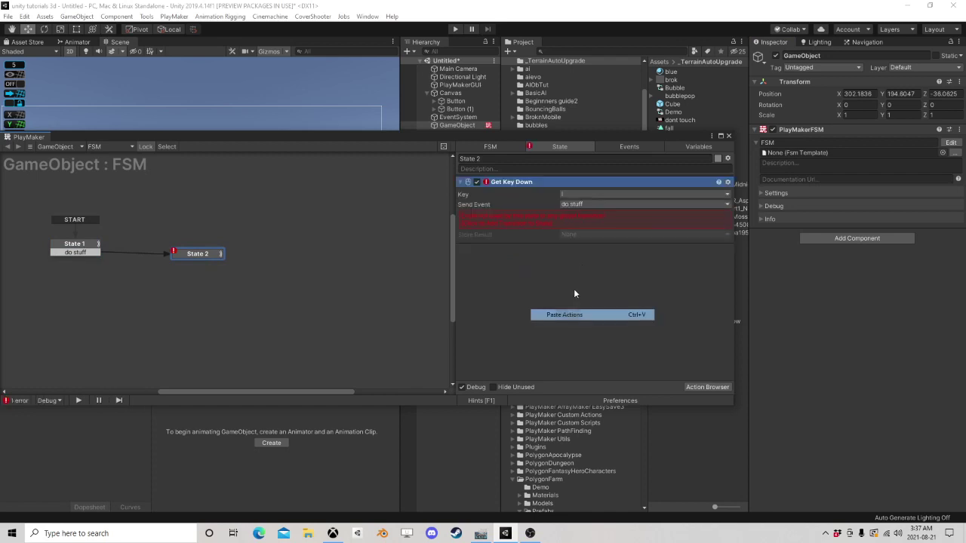
pyautogui.click(597, 221)
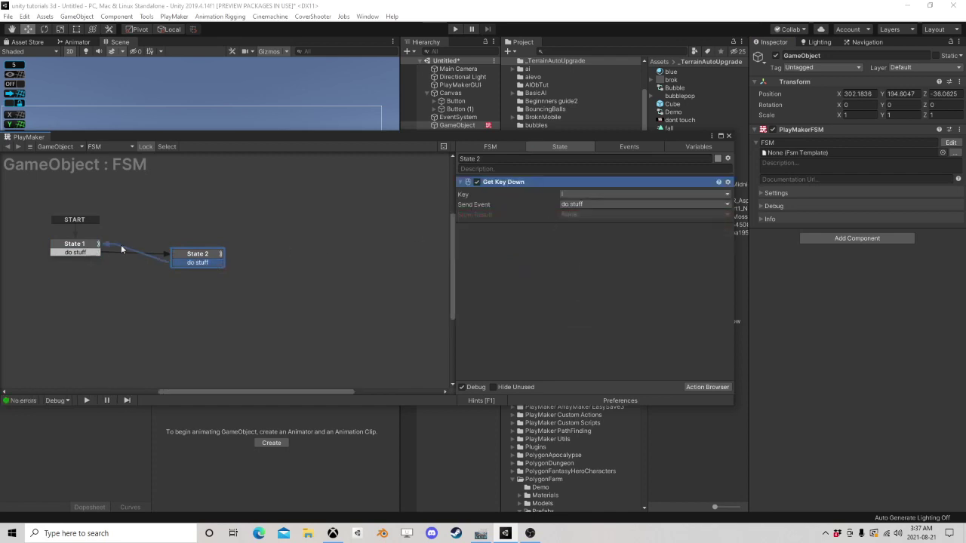
pyautogui.moveTo(198, 256); pyautogui.dragTo(186, 243)
# Find the Activate Game Object action in the action list and add it to State 2.
pyautogui.click(694, 387)
pyautogui.write('set ')
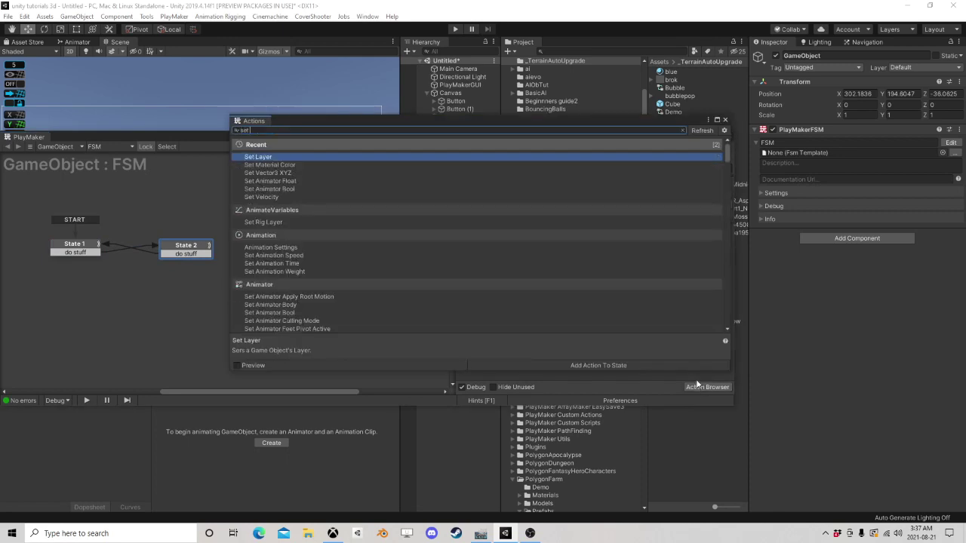
pyautogui.write('an')
pyautogui.press('BackSpace')
pyautogui.press('BackSpace')
pyautogui.press('BackSpace')
pyautogui.press('BackSpace')
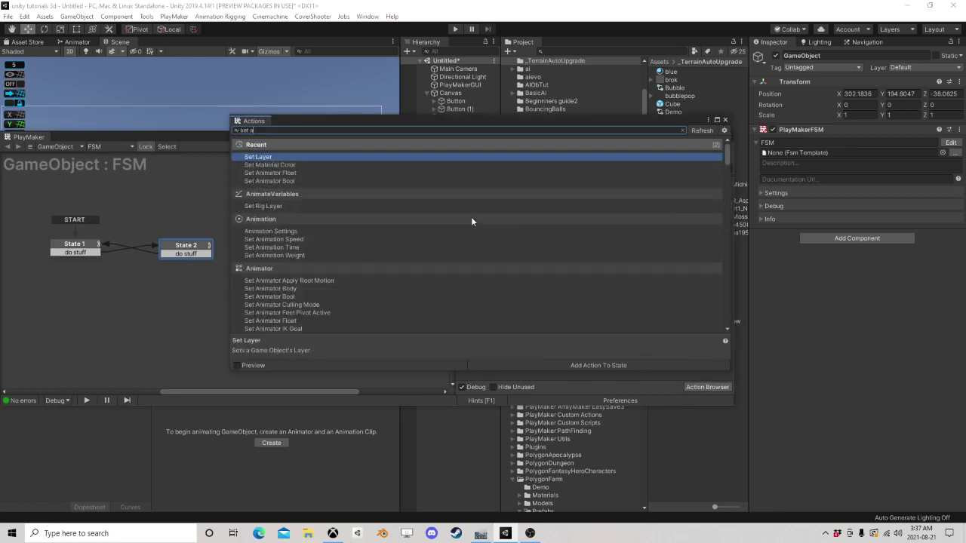
pyautogui.press('BackSpace')
pyautogui.press('BackSpace')
pyautogui.write('acty=')
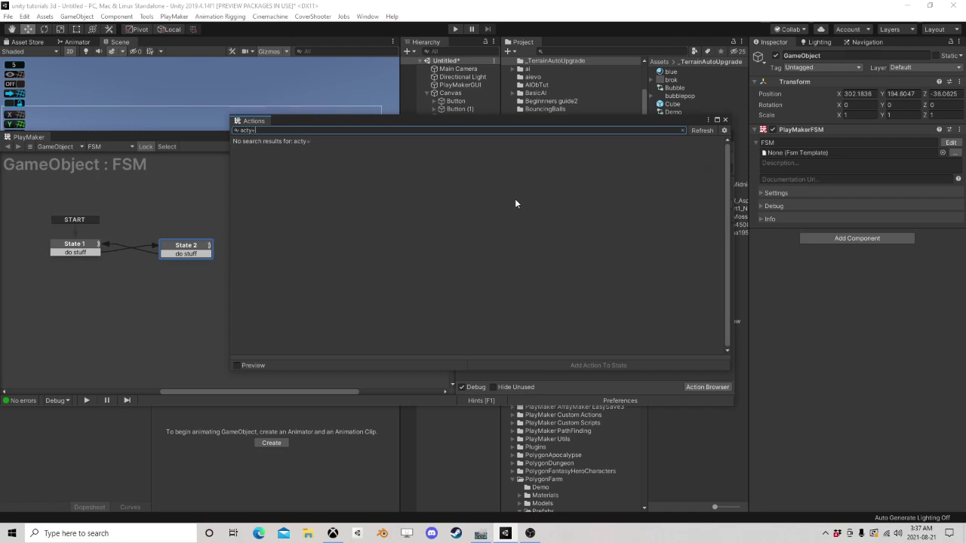
pyautogui.press('BackSpace')
pyautogui.write('i')
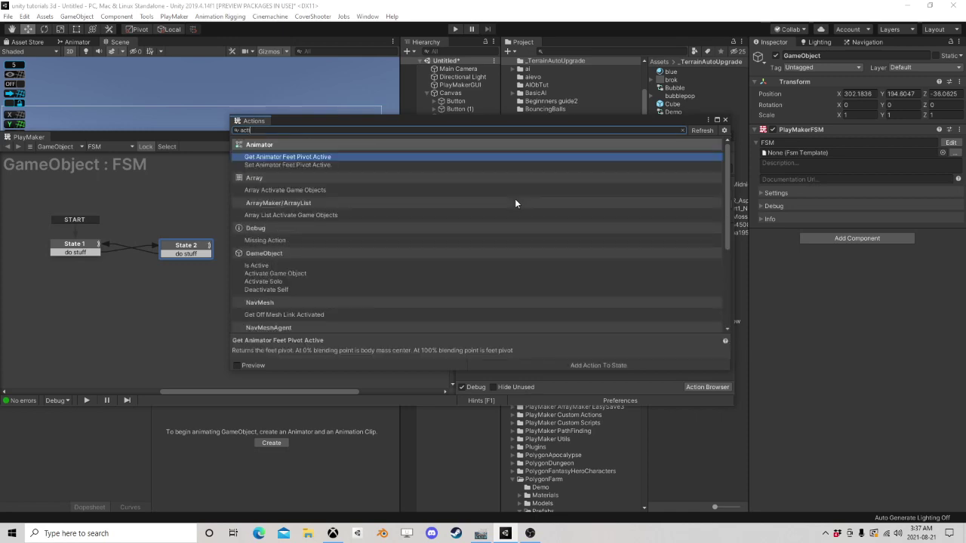
pyautogui.write('vate')
pyautogui.press('Down')
pyautogui.press('Down')
pyautogui.press('Return')
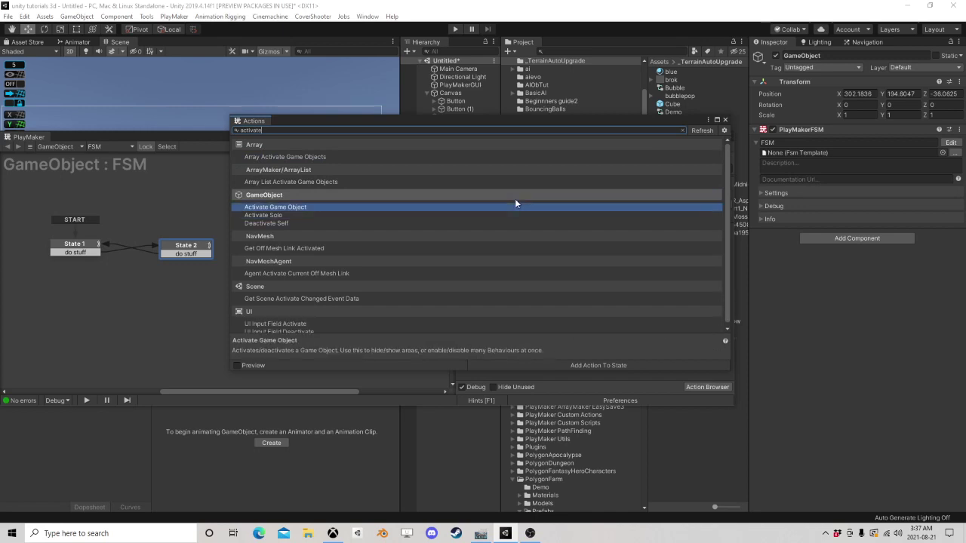
pyautogui.click(726, 119)
# Specify Canvas as the game object for State 2's Activate Game Object action, with Recursive turned off.
pyautogui.click(581, 241)
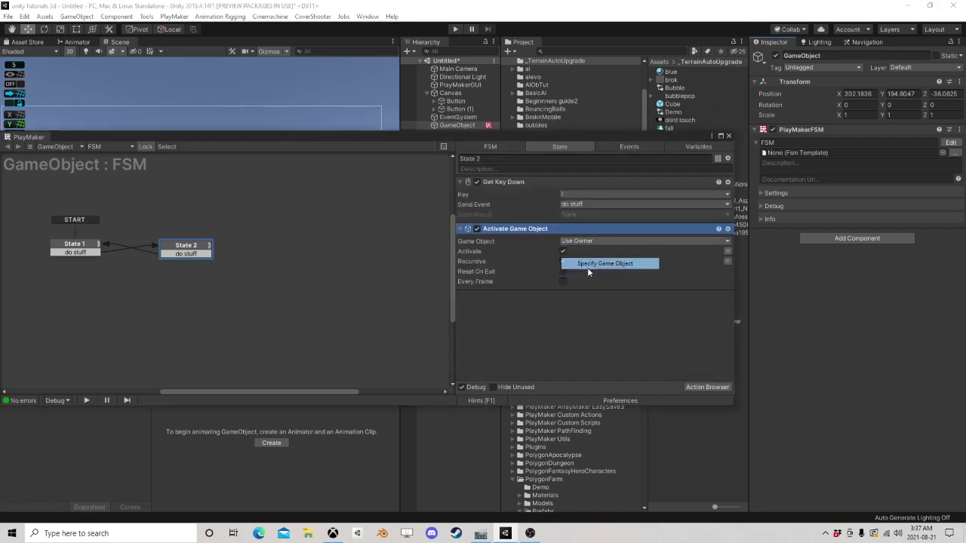
pyautogui.click(587, 266)
pyautogui.moveTo(479, 144); pyautogui.dragTo(442, 170)
pyautogui.moveTo(456, 124); pyautogui.dragTo(544, 277)
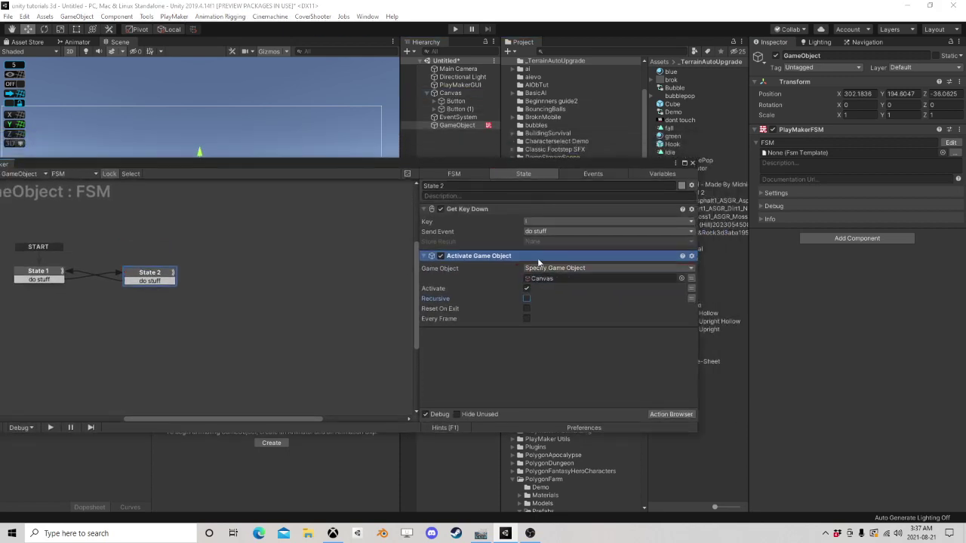
# Copy the Activate Game Object action into State 1 above Get Key Down and turn off its Activate option.
pyautogui.rightClick(518, 257)
pyautogui.click(566, 327)
pyautogui.click(53, 276)
pyautogui.rightClick(468, 210)
pyautogui.click(513, 291)
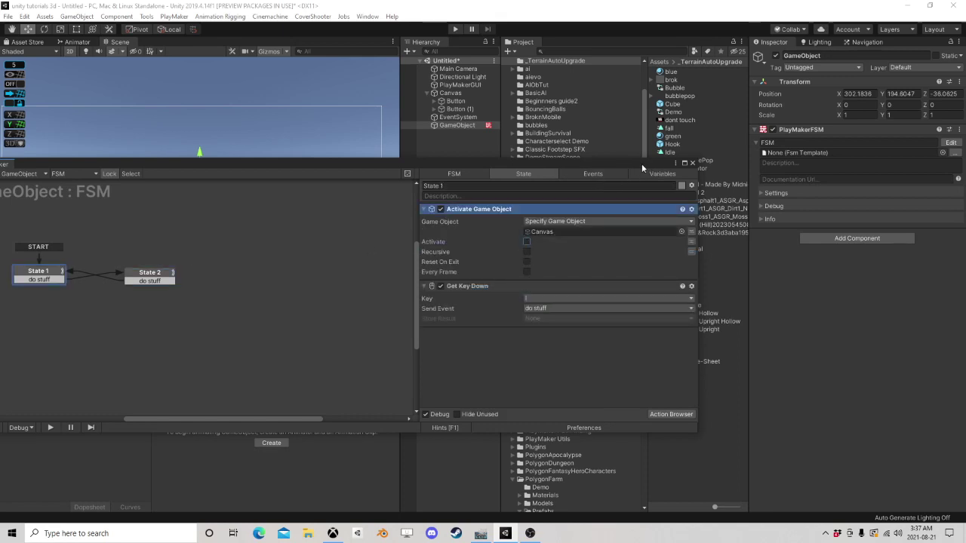
pyautogui.moveTo(641, 163); pyautogui.dragTo(762, 191)
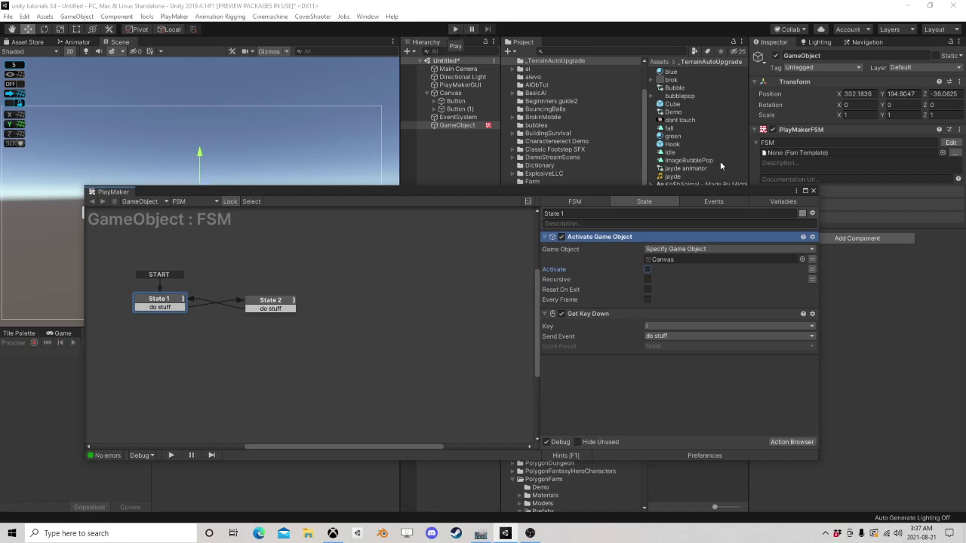
# Browse the actions available for State 2, clearing the search for "set" and expanding the UI category.
pyautogui.moveTo(485, 191); pyautogui.dragTo(489, 163)
pyautogui.click(297, 276)
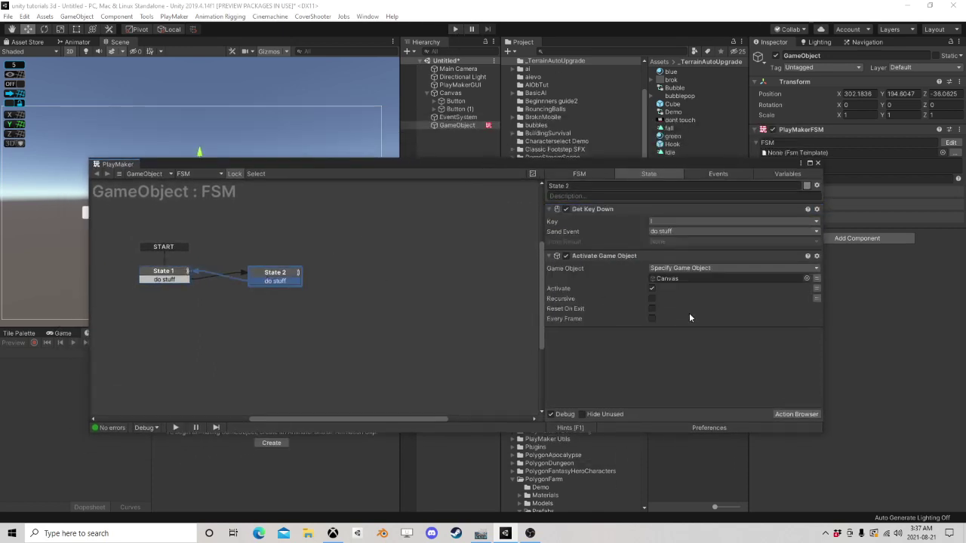
pyautogui.click(796, 414)
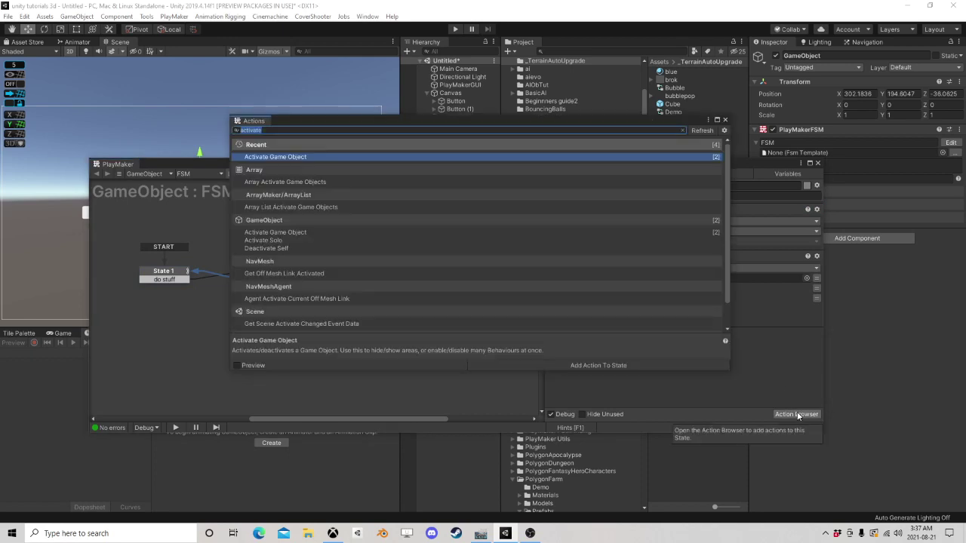
pyautogui.write('set')
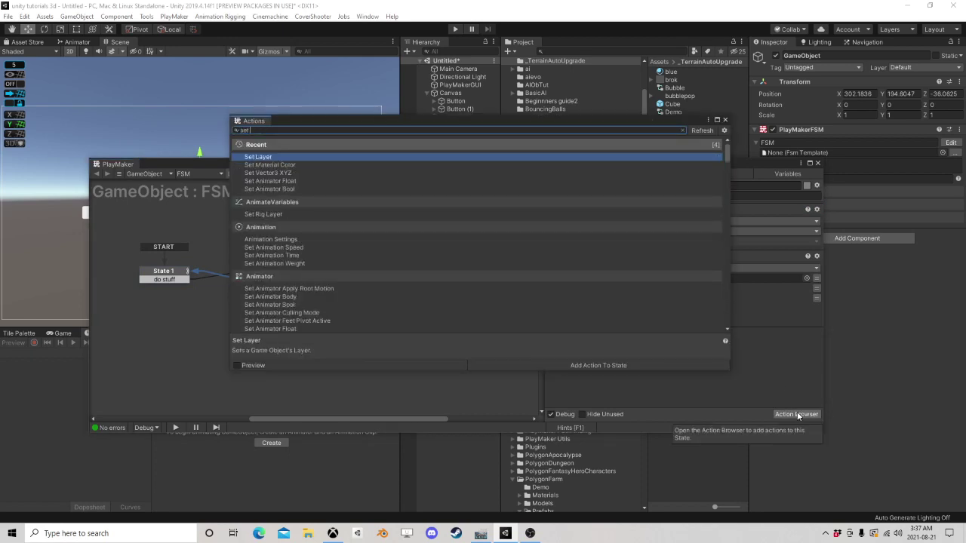
pyautogui.press('BackSpace')
pyautogui.press('BackSpace')
pyautogui.press('BackSpace')
pyautogui.scroll(-15, 381, 269)
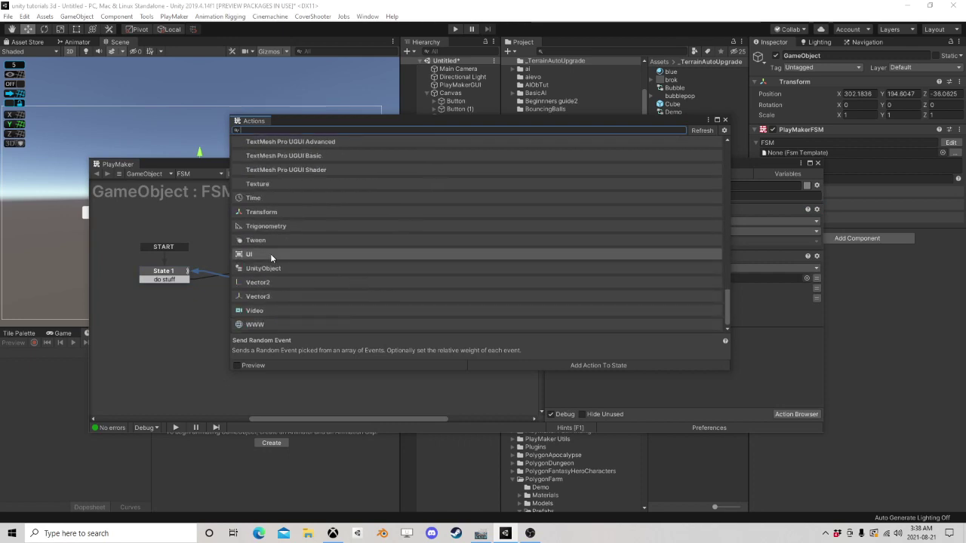
pyautogui.click(270, 254)
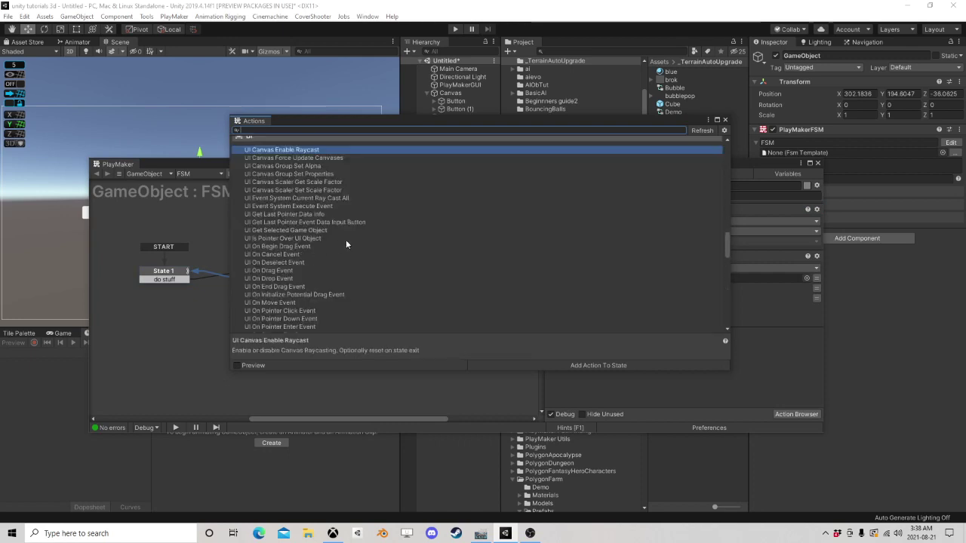
# Find the UI Set Selected Game Object action among the UI actions and add it to State 2.
pyautogui.click(310, 206)
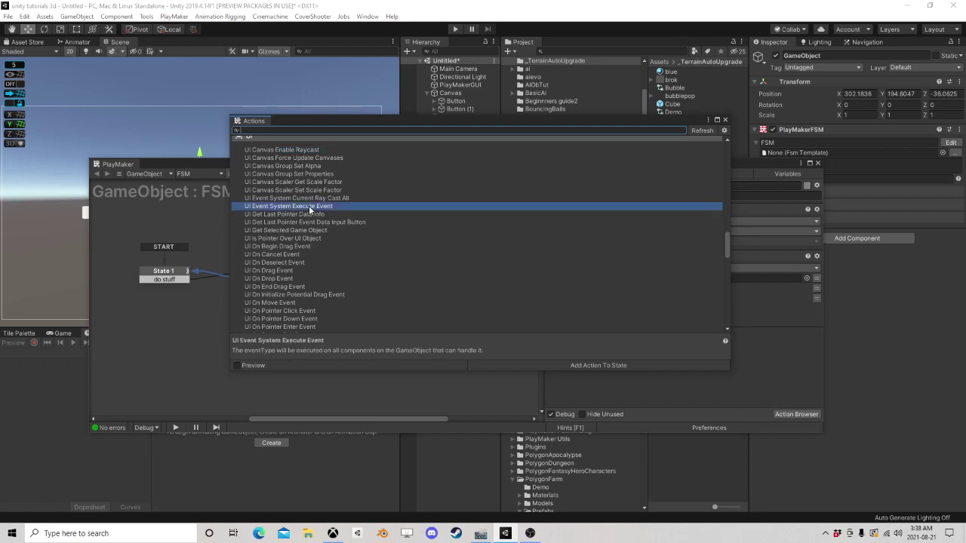
pyautogui.click(296, 230)
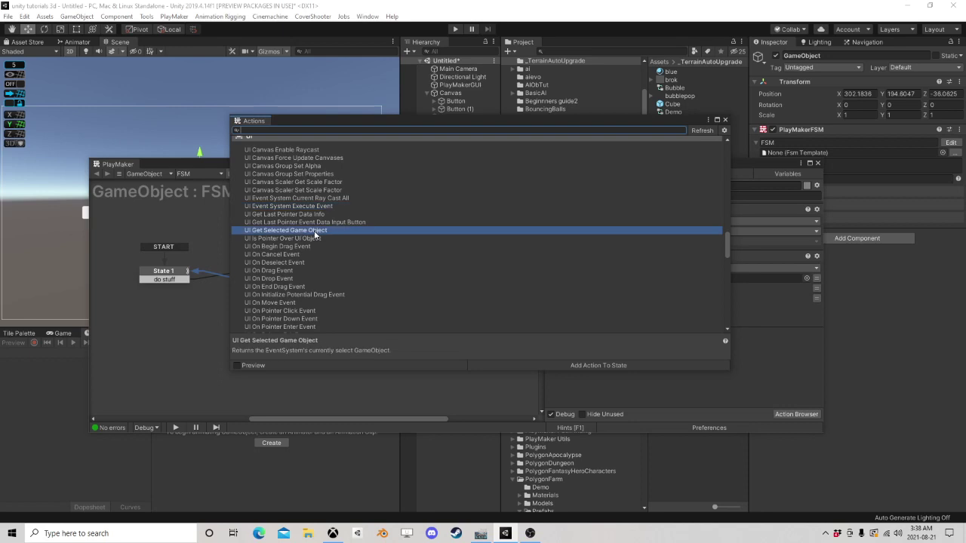
pyautogui.scroll(-4, 315, 236)
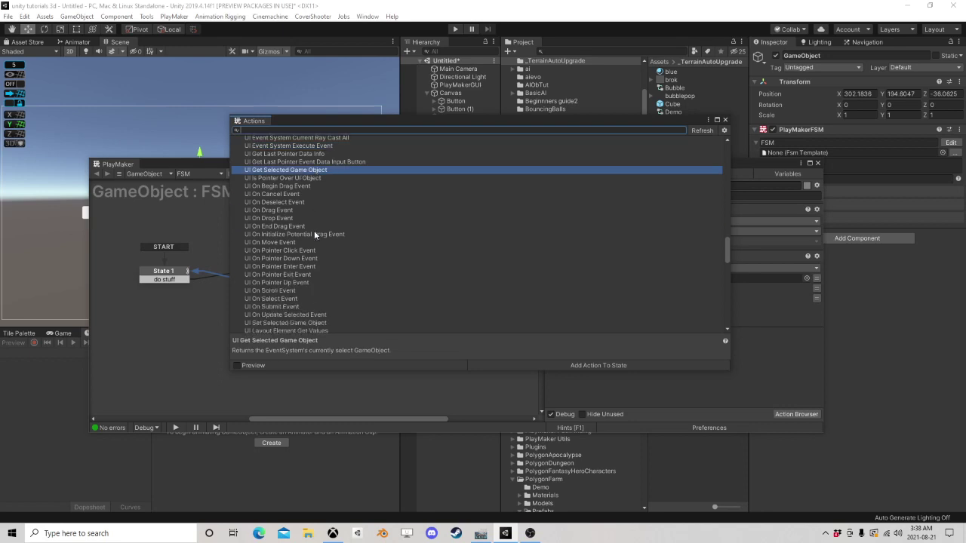
pyautogui.scroll(-4, 315, 237)
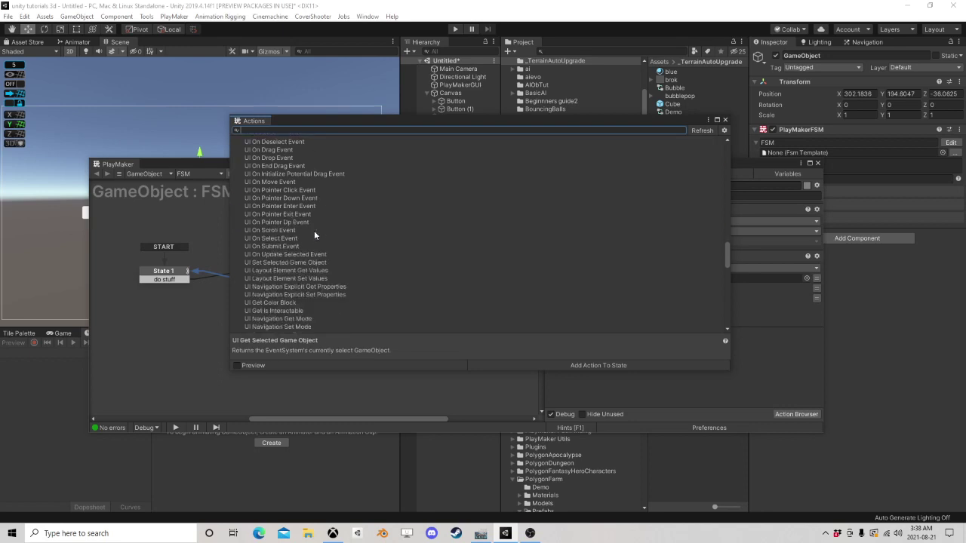
pyautogui.click(300, 262)
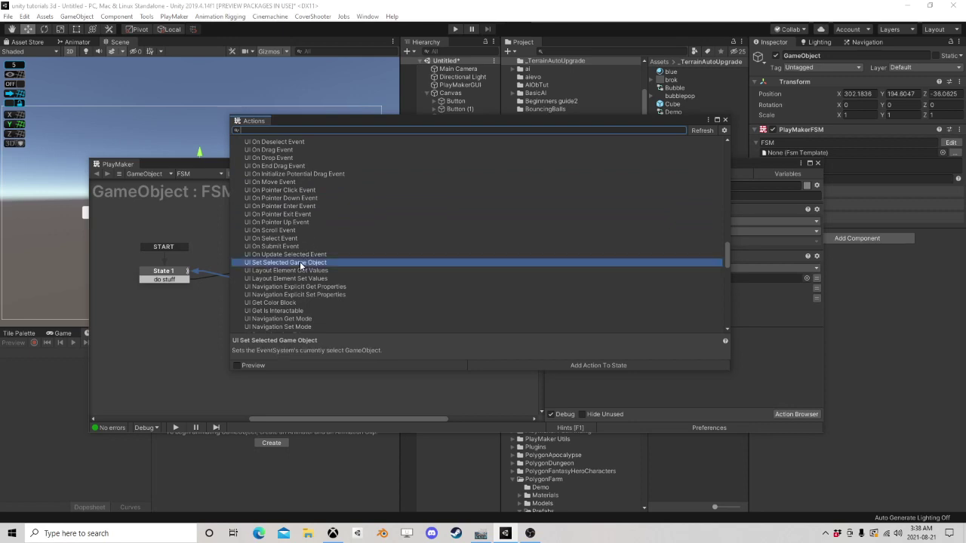
pyautogui.doubleClick(300, 263)
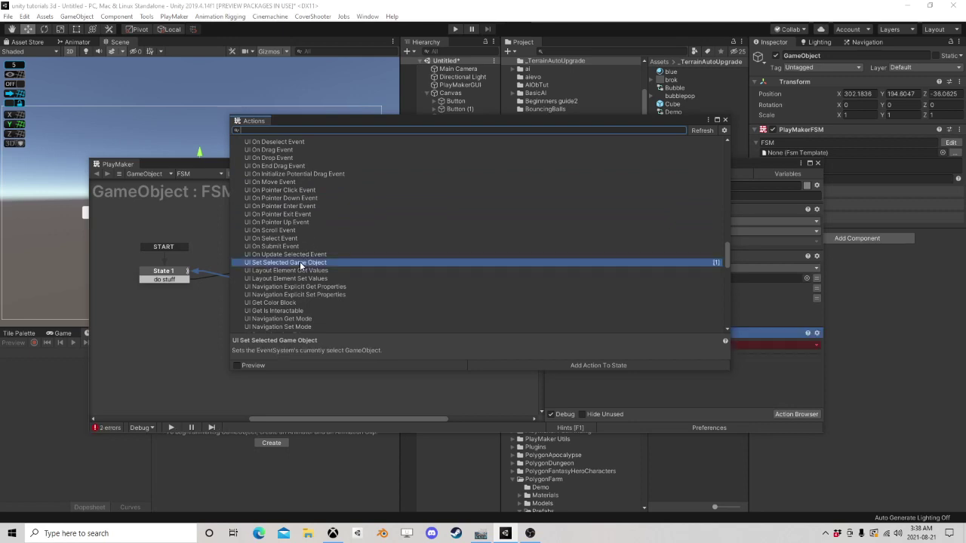
# Close the action list and place UI Set Selected Game Object above Get Key Down in State 2.
pyautogui.scroll(-8, 343, 254)
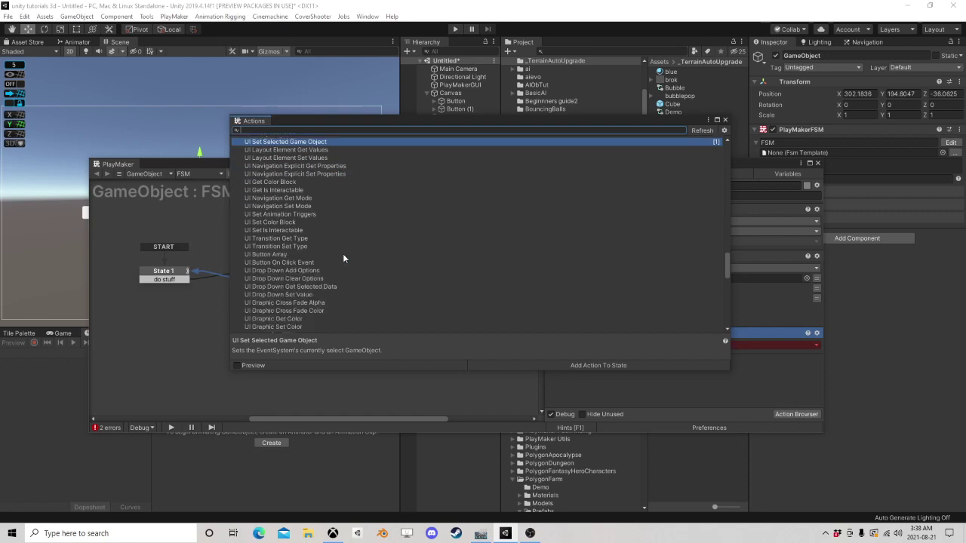
pyautogui.scroll(-12, 343, 253)
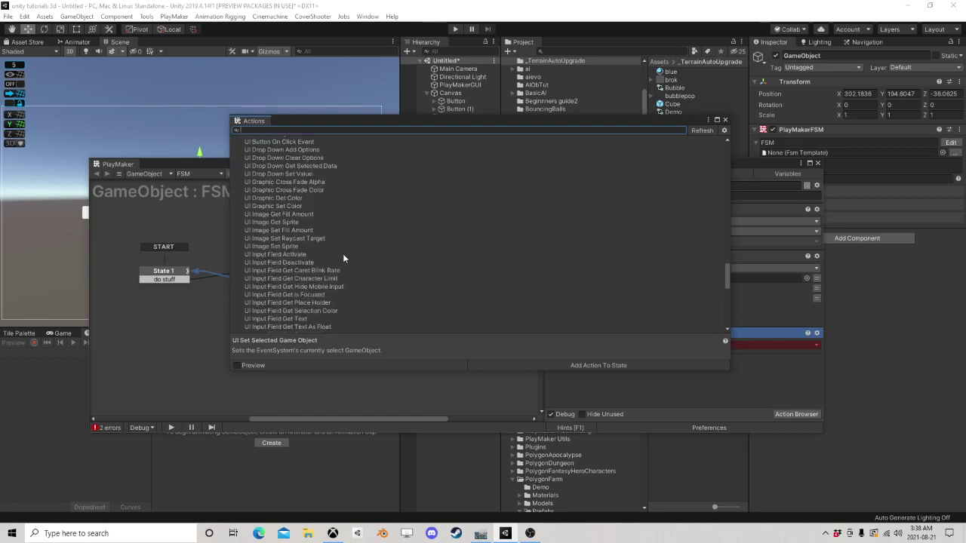
pyautogui.scroll(-20, 342, 256)
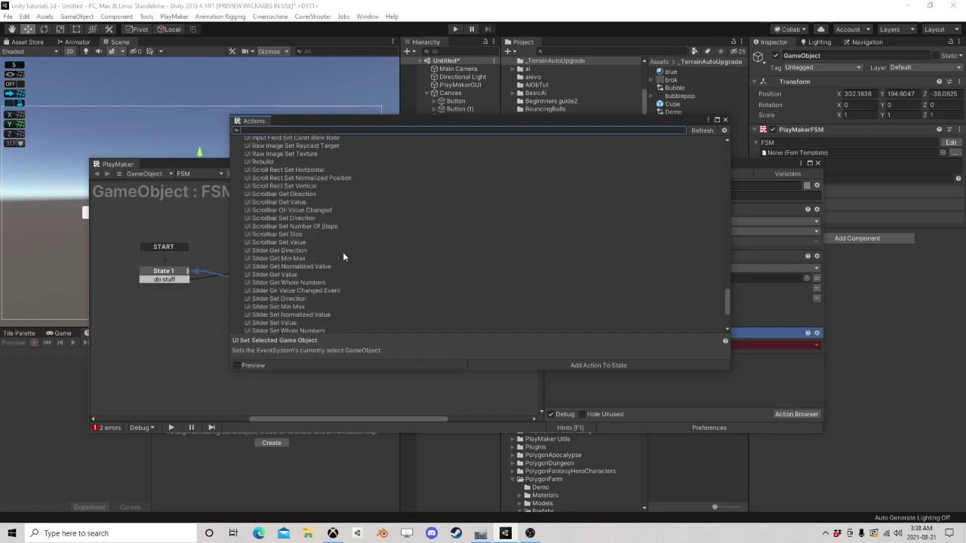
pyautogui.click(725, 119)
pyautogui.moveTo(616, 332); pyautogui.dragTo(672, 229)
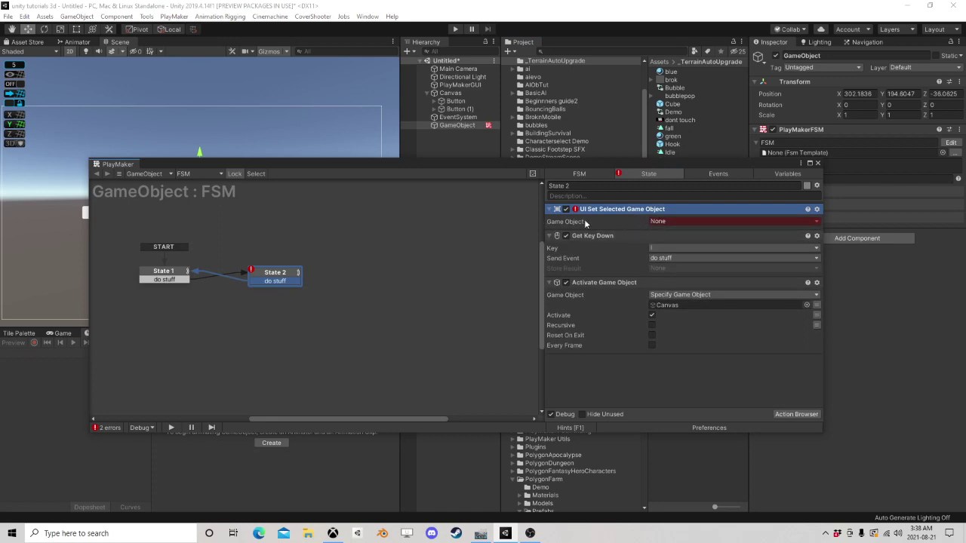
# Create a new variable named G for the game object of UI Set Selected Game Object.
pyautogui.click(696, 222)
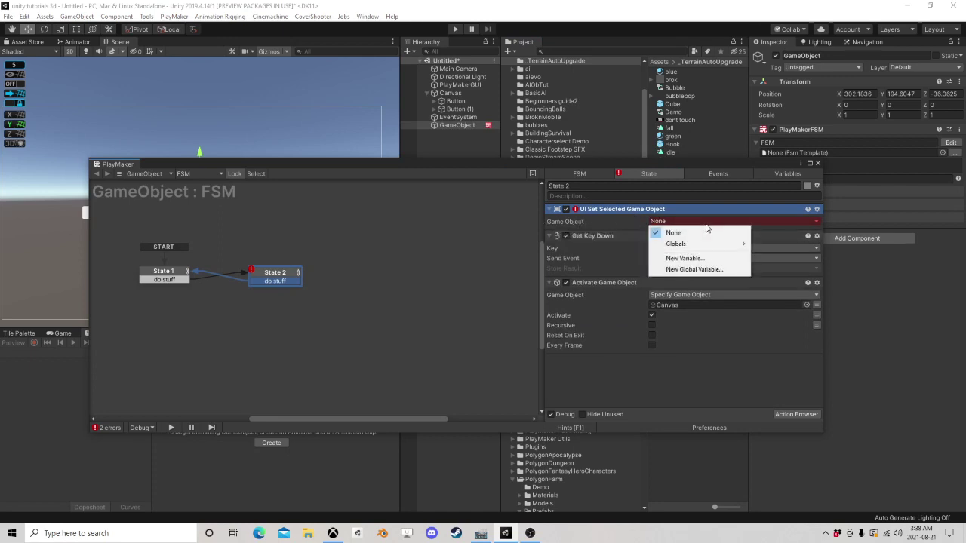
pyautogui.click(691, 258)
pyautogui.write('G')
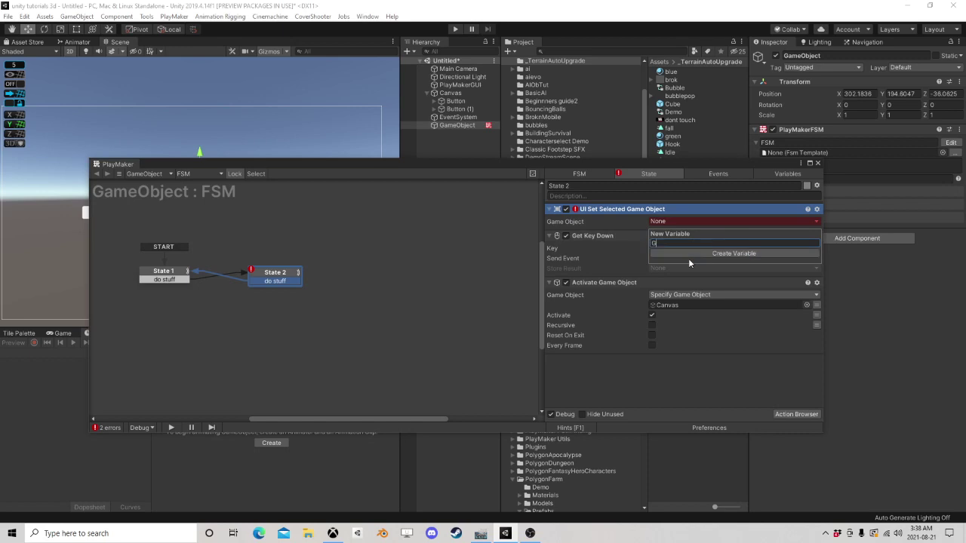
pyautogui.press('Return')
# Assign the Canvas's first Button as the value of variable G and return to State 2's actions.
pyautogui.click(772, 172)
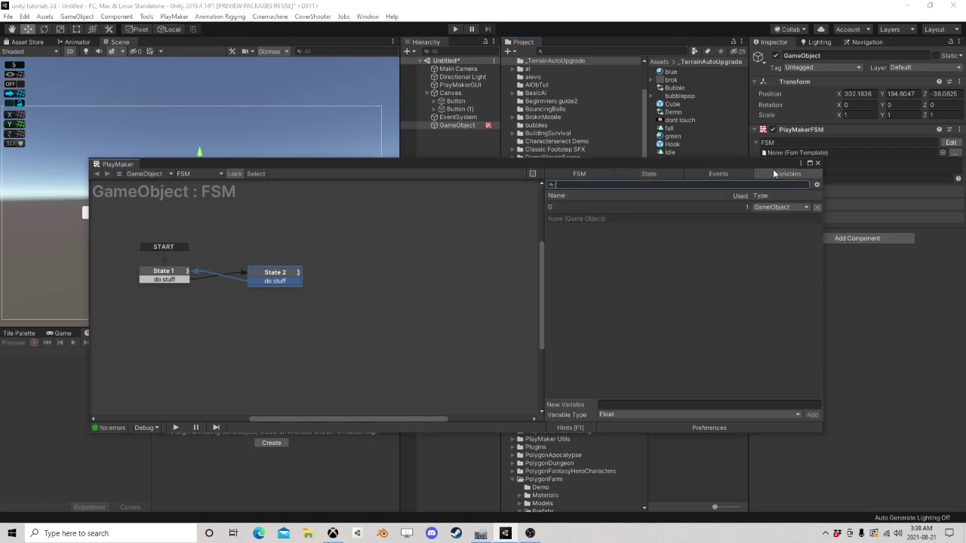
pyautogui.click(591, 208)
pyautogui.moveTo(455, 101); pyautogui.dragTo(636, 374)
pyautogui.click(646, 174)
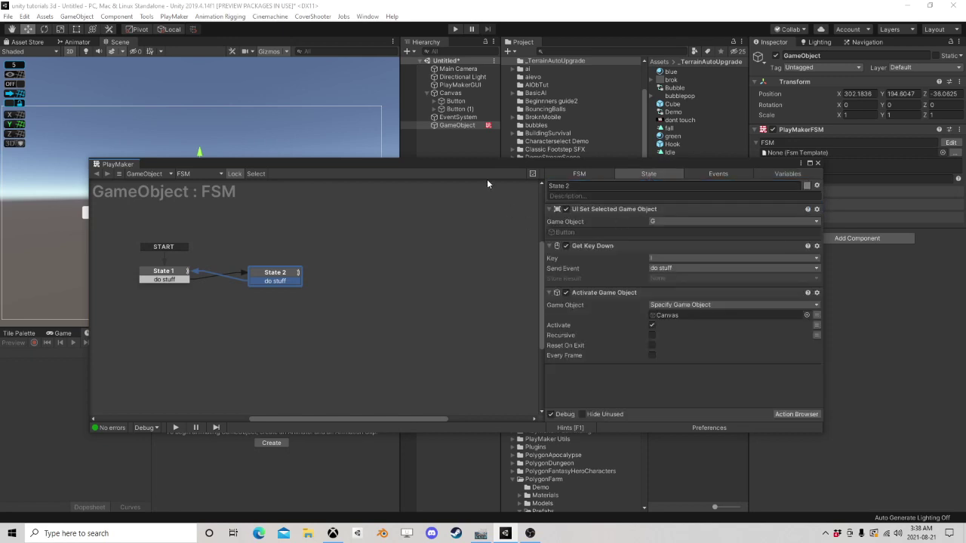
# Close the PlayMaker editor and deactivate the Canvas in the scene.
pyautogui.click(455, 101)
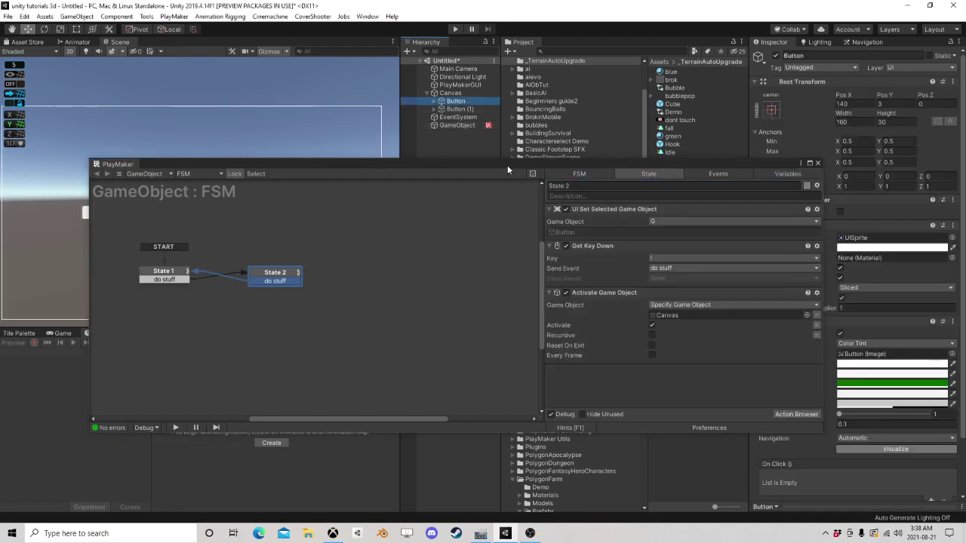
pyautogui.moveTo(507, 165); pyautogui.dragTo(505, 262)
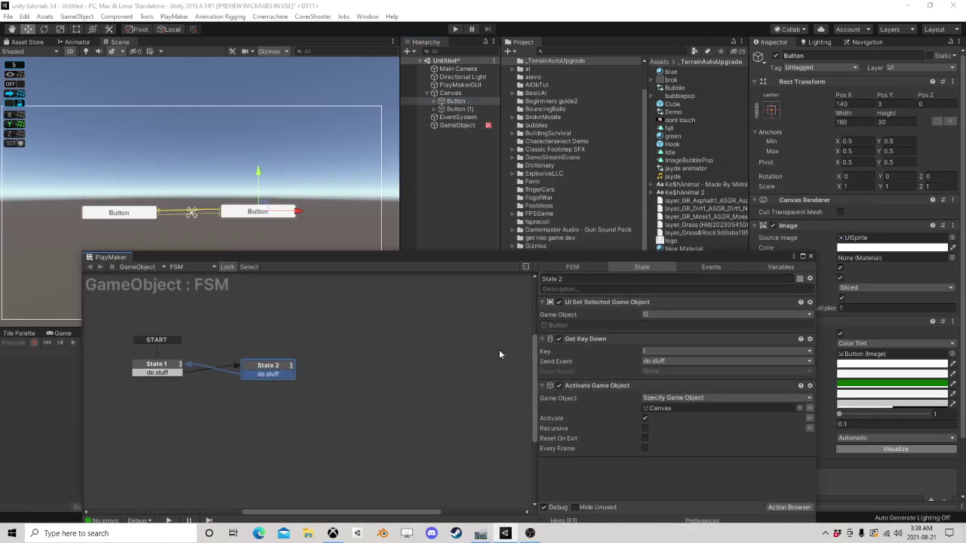
pyautogui.click(810, 256)
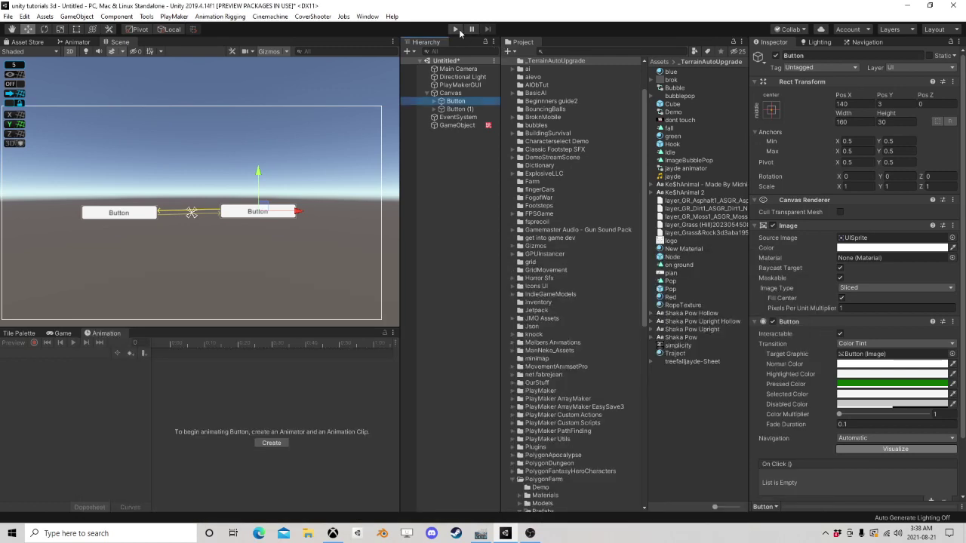
pyautogui.click(450, 93)
pyautogui.click(776, 56)
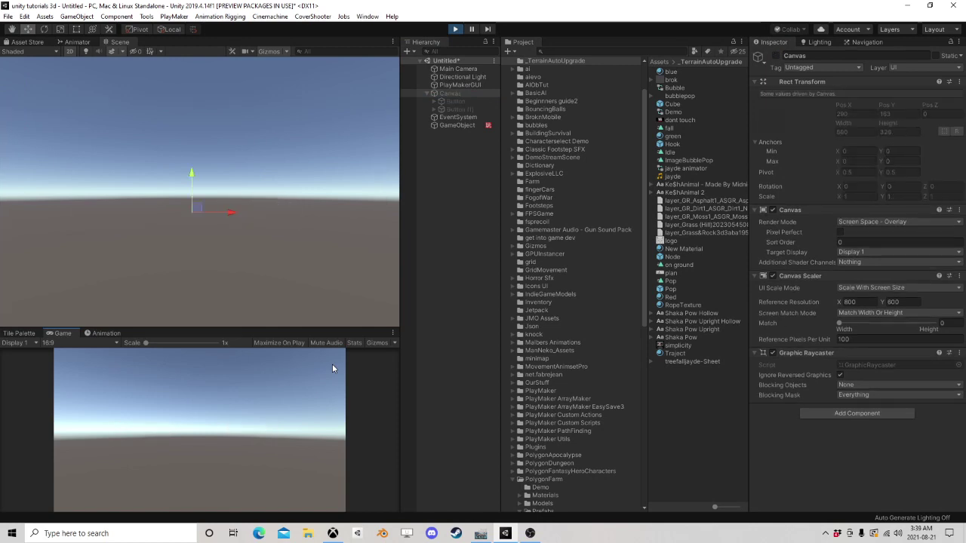
# Play-test the scene twice, bringing up the Canvas and trying the first button in the game view.
pyautogui.hotkey('alt', 'shift', 'a')
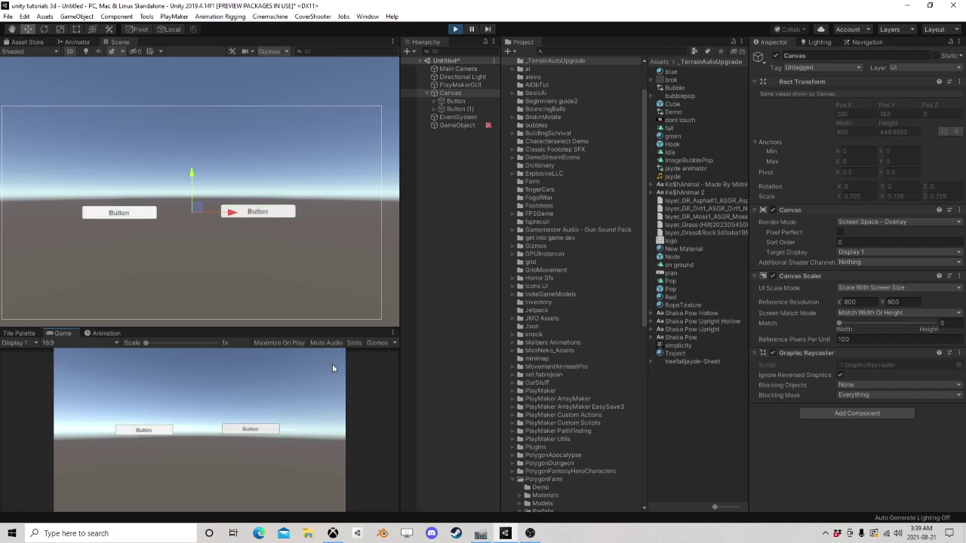
pyautogui.click(455, 29)
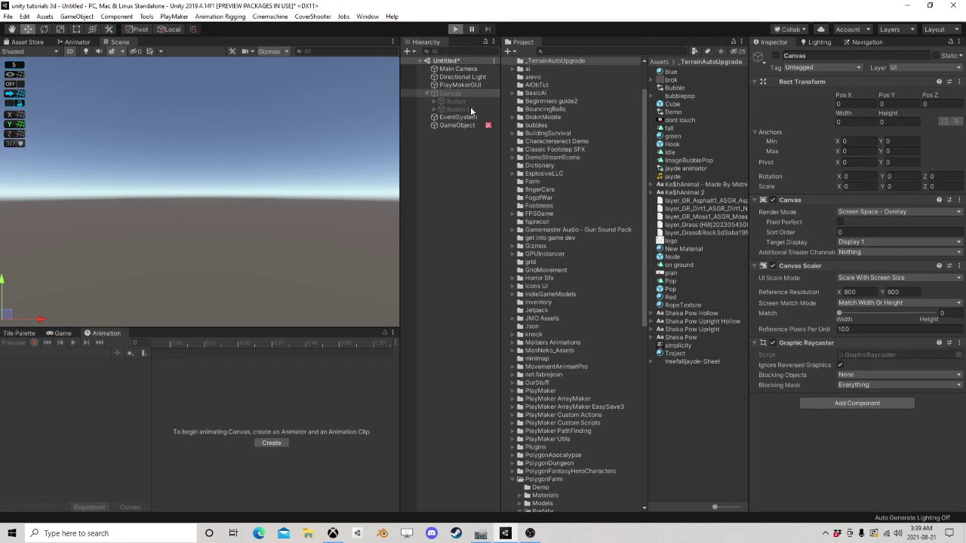
pyautogui.hotkey('ctrl', 'p')
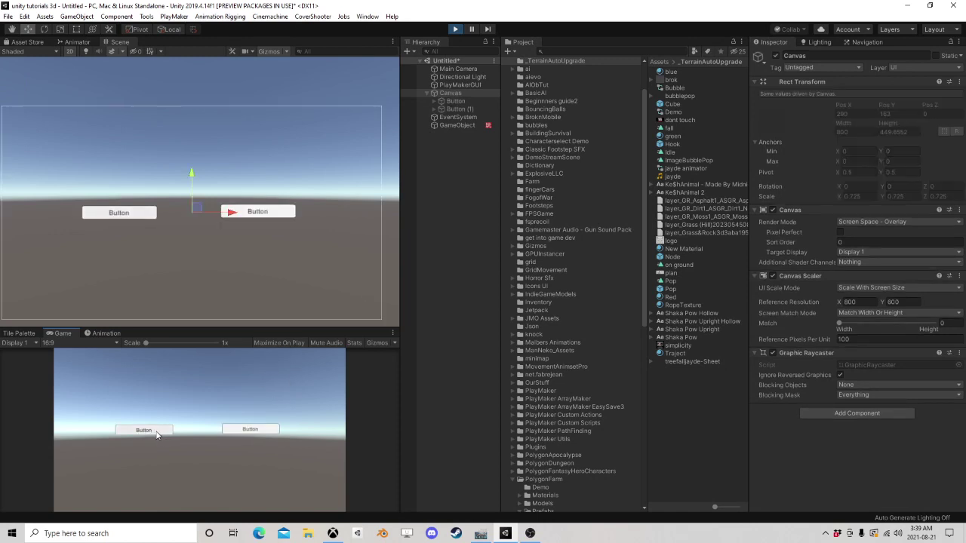
pyautogui.click(145, 432)
pyautogui.click(148, 433)
# Inspect GameObject's State 2 and its UI Set Selected Game Object action during play, and exit play mode.
pyautogui.click(457, 125)
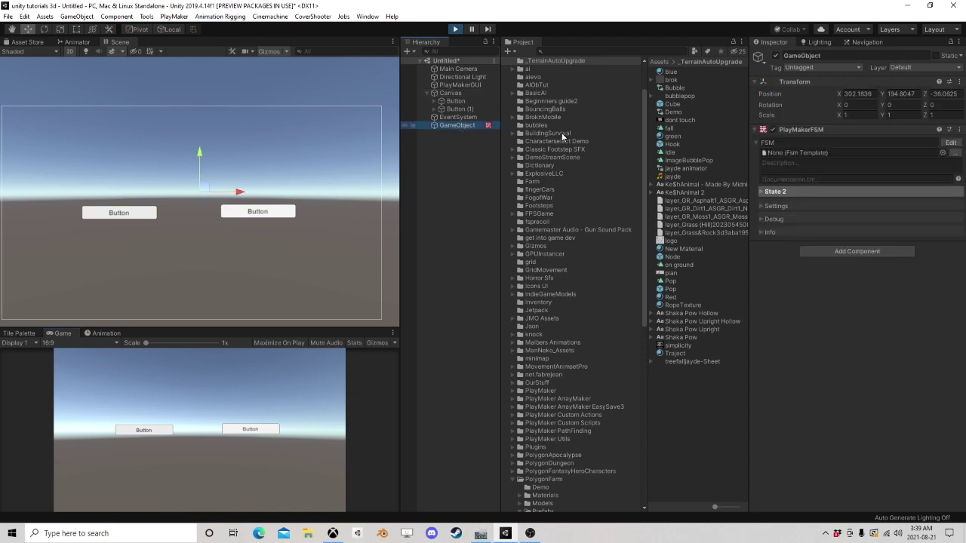
pyautogui.click(952, 145)
pyautogui.moveTo(459, 261); pyautogui.dragTo(490, 155)
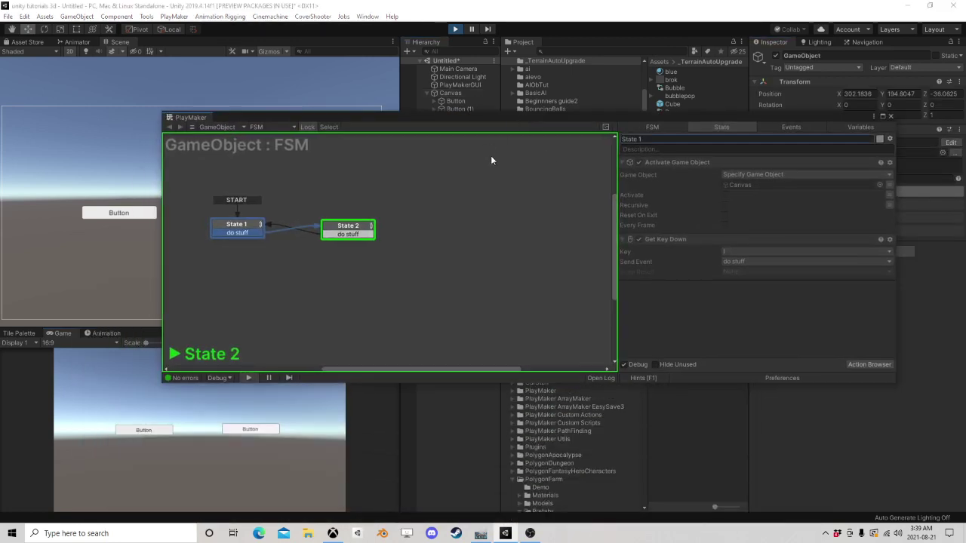
pyautogui.click(341, 226)
pyautogui.click(698, 161)
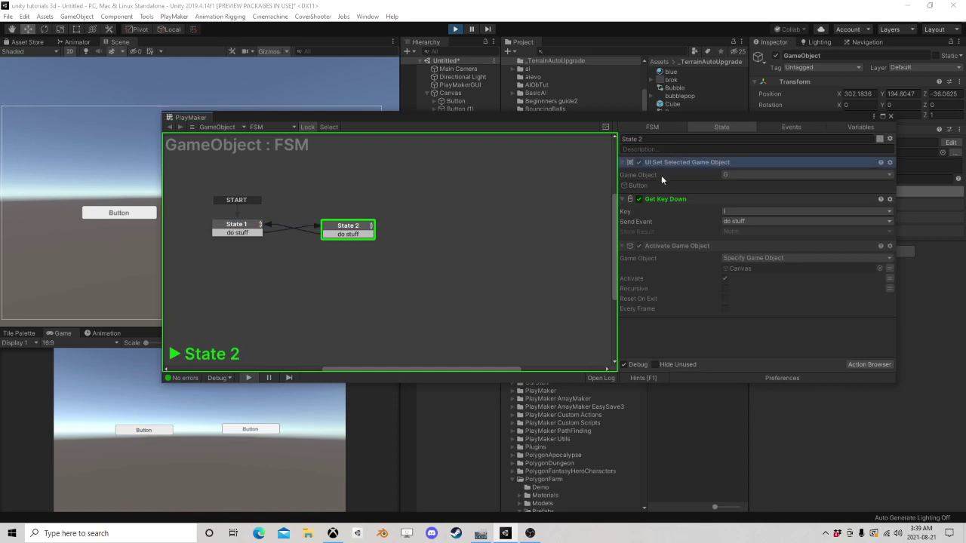
pyautogui.click(891, 116)
pyautogui.click(455, 28)
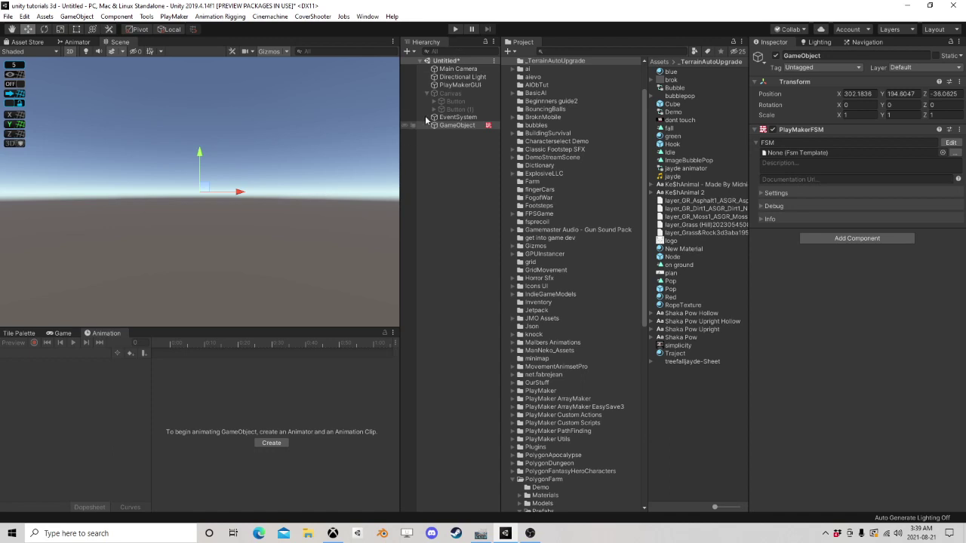
# Examine the Button component settings of the first Button under Canvas.
pyautogui.click(456, 101)
pyautogui.scroll(-2, 834, 392)
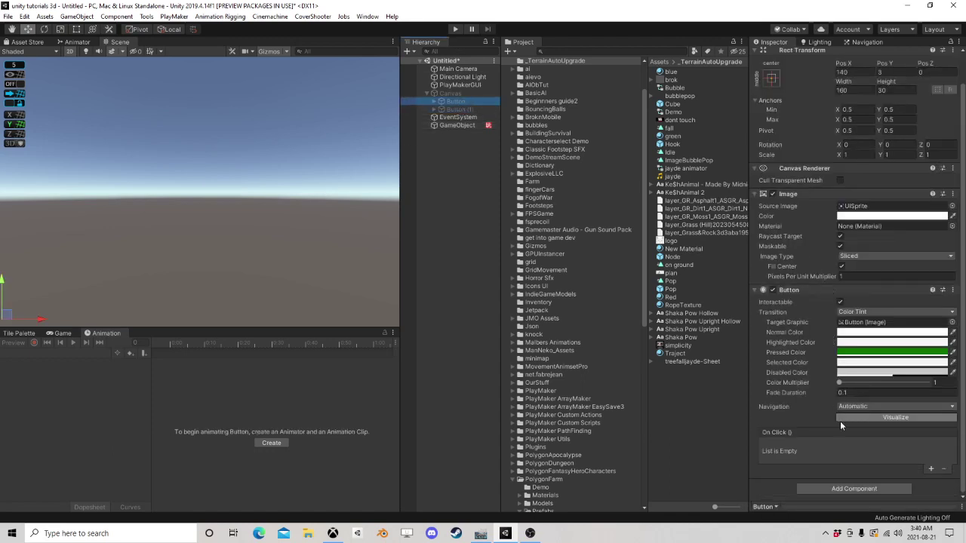